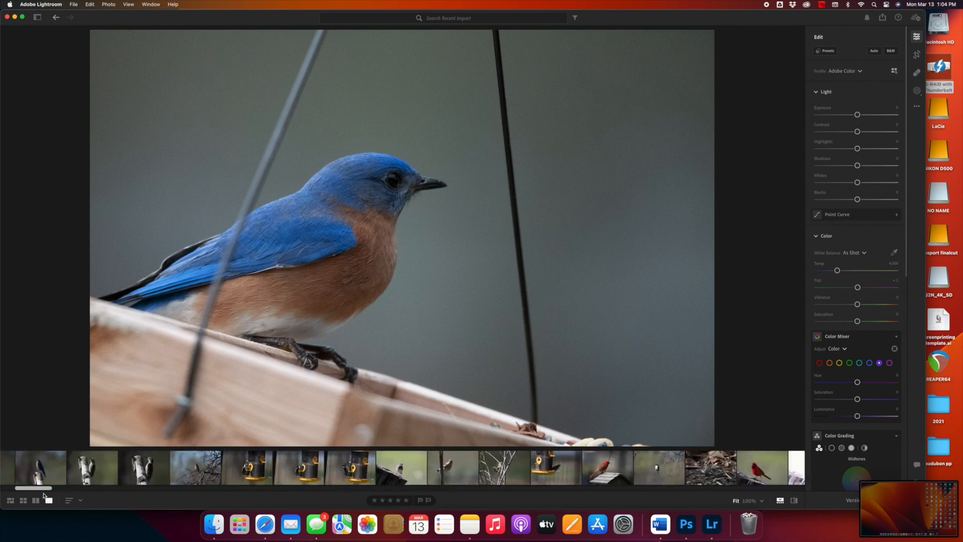
Step: Apply automatic settings to the first goldfinch photo, then refine Contrast to +13, Highlights to -60 and Shadows to +18
left_click(25, 472)
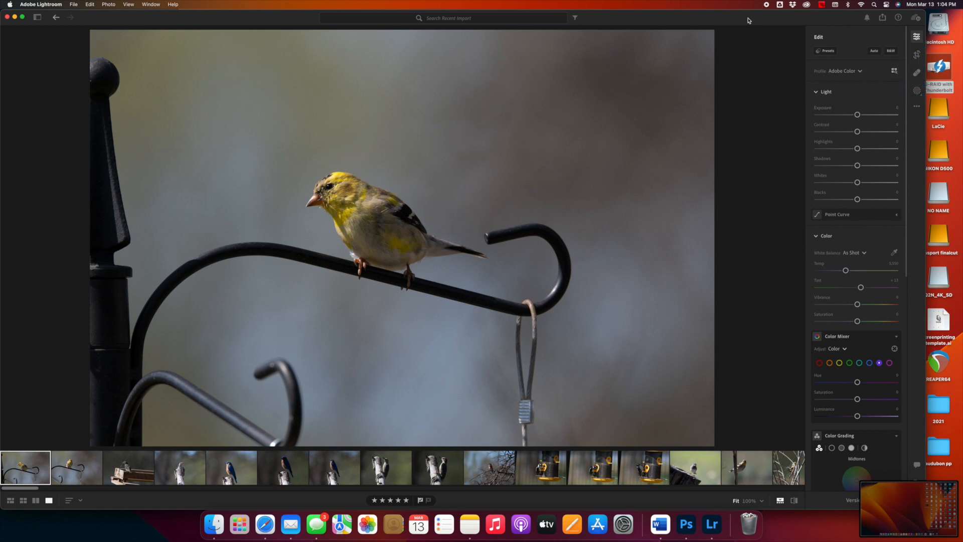
left_click(874, 51)
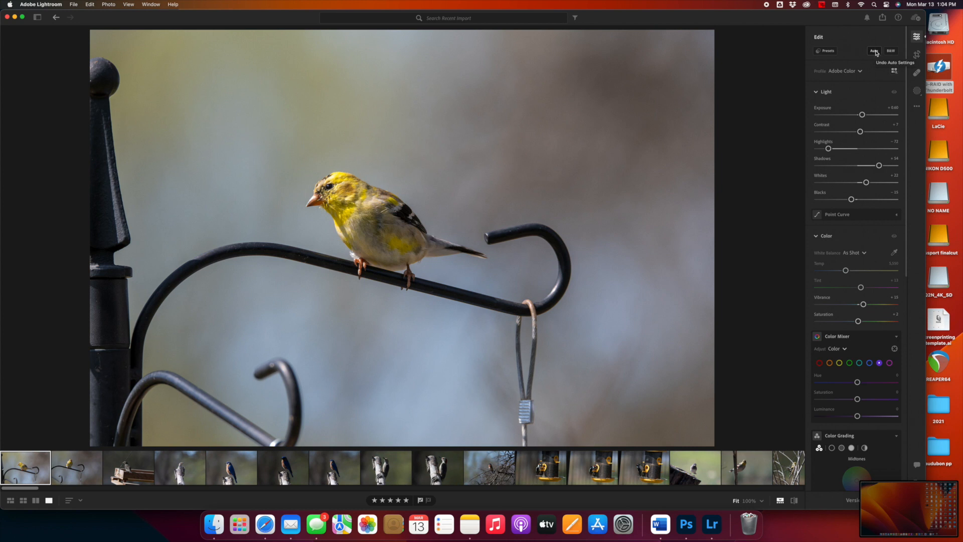
left_click(874, 51)
left_click_drag(878, 166, 832, 150)
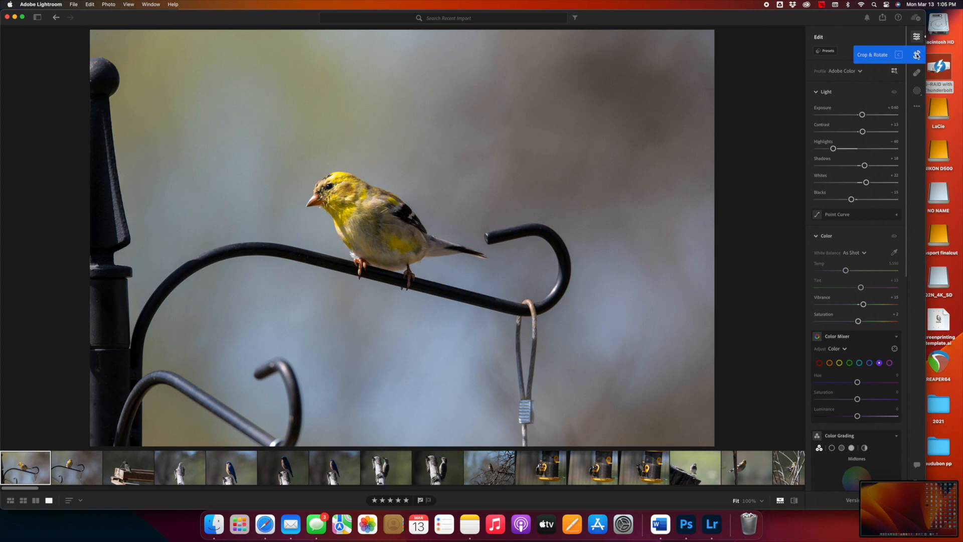
Step: Crop the goldfinch photo tightly around the bird in landscape orientation at the original aspect ratio, keeping open space in front of its beak
left_click(917, 55)
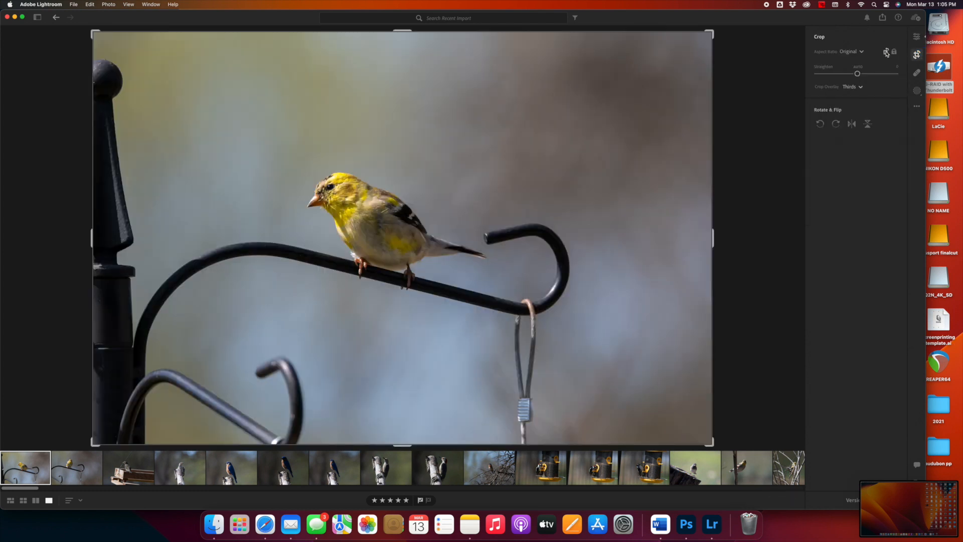
left_click(886, 52)
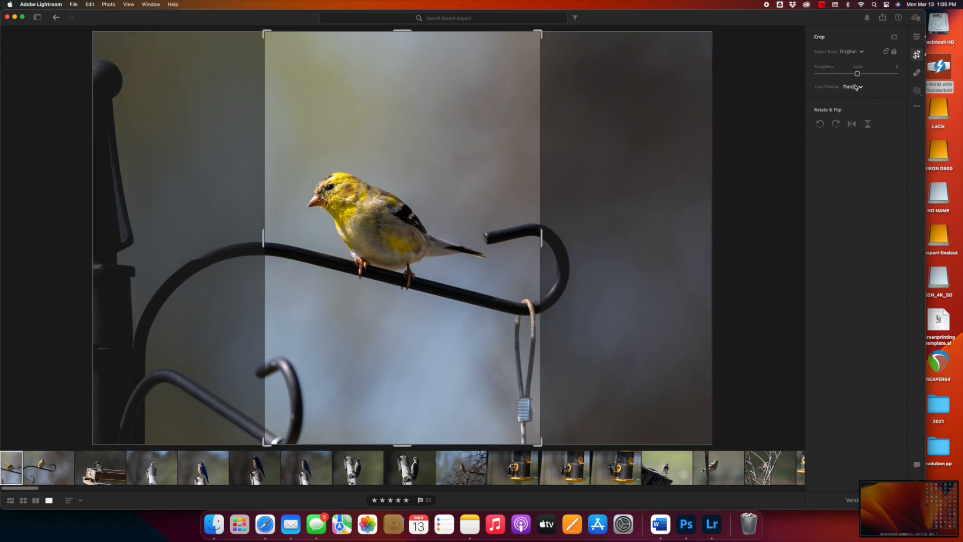
left_click(886, 52)
left_click_drag(542, 247, 616, 215)
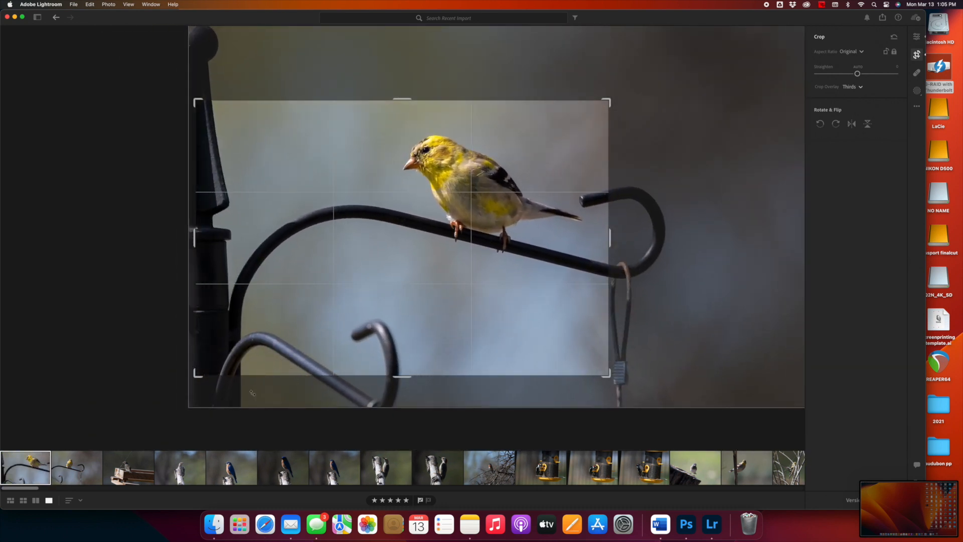
left_click_drag(195, 377, 281, 318)
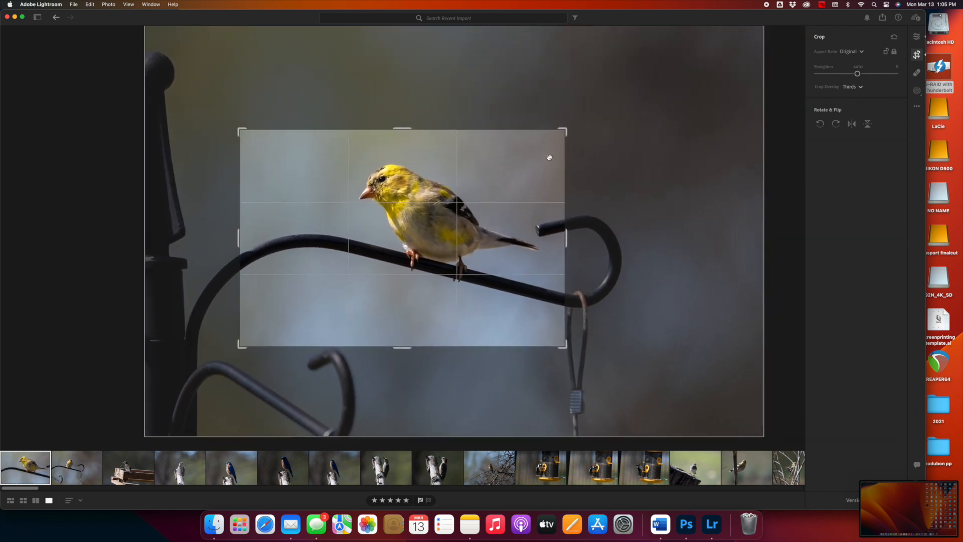
left_click_drag(481, 212, 507, 203)
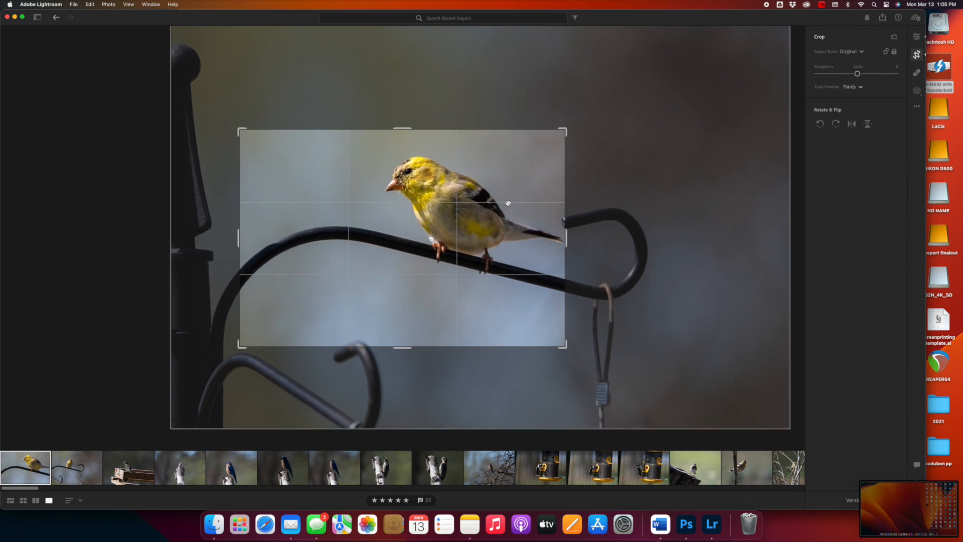
key("Return")
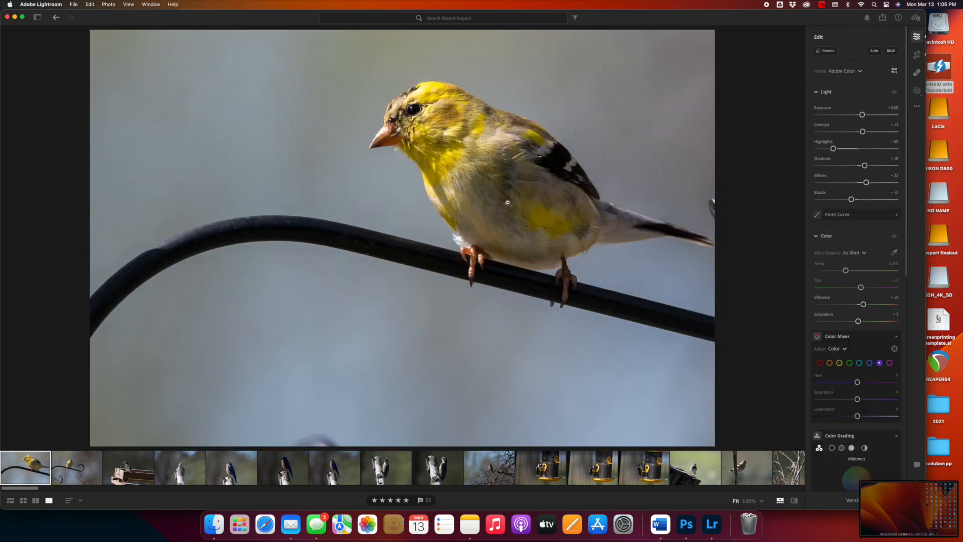
left_click(917, 58)
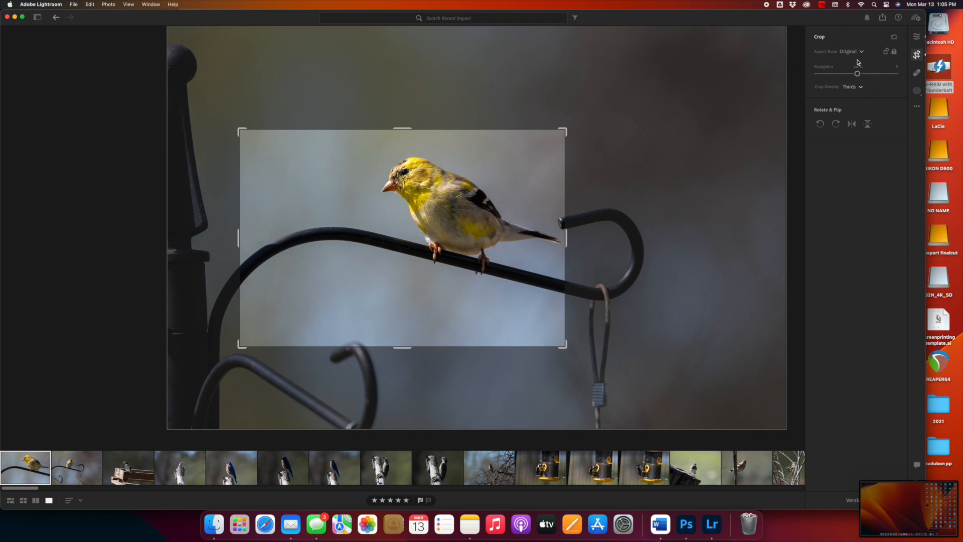
key("Return")
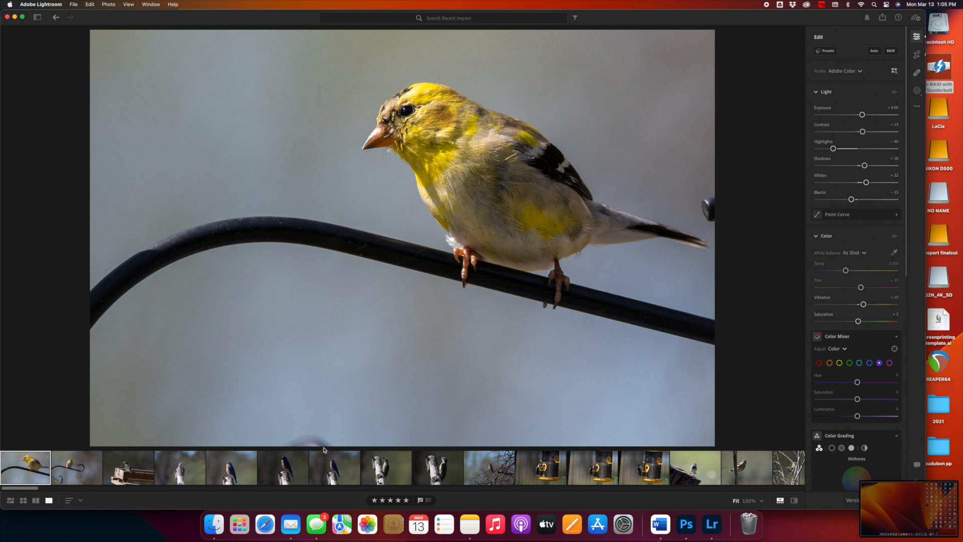
Step: Heal the dark hook tip at the photo's edge above the bird's tail, sampling from the clean background above the tail
left_click(917, 73)
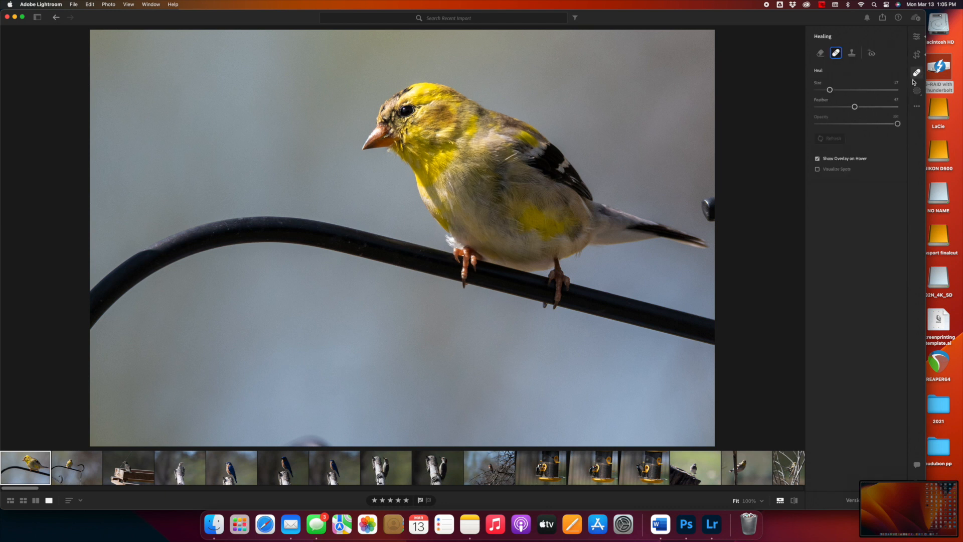
left_click(708, 207)
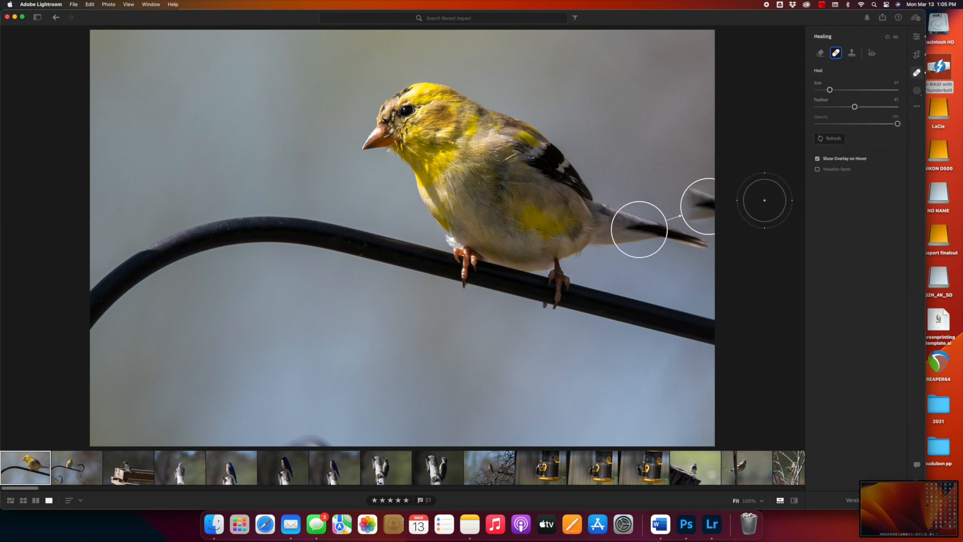
mouse_move(640, 234)
left_mouse_down()
mouse_move(671, 142)
mouse_move(705, 119)
mouse_move(704, 101)
mouse_move(693, 97)
mouse_move(656, 107)
left_mouse_up()
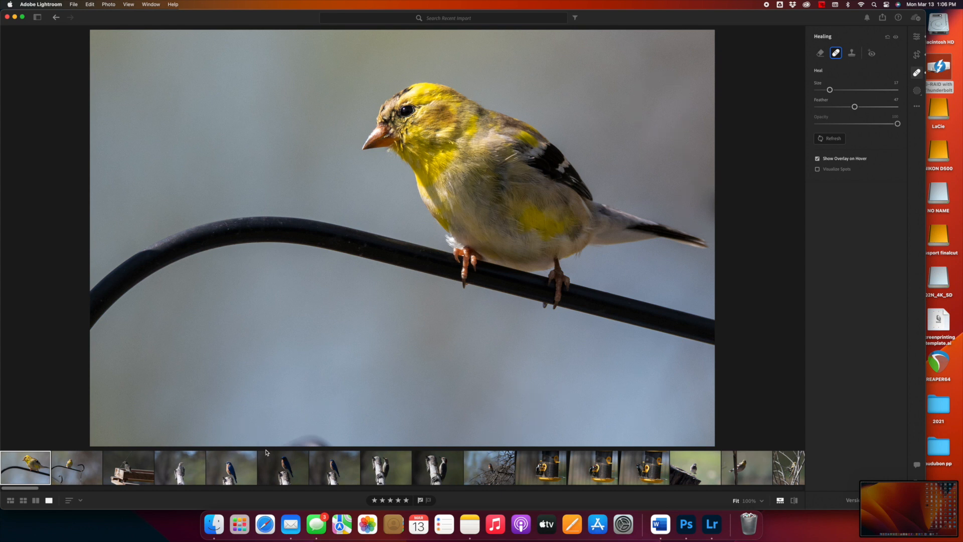
Step: Heal the blurred hook at the photo's lower edge, sampling from the clean background beneath the curved perch
left_click_drag(300, 442, 343, 441)
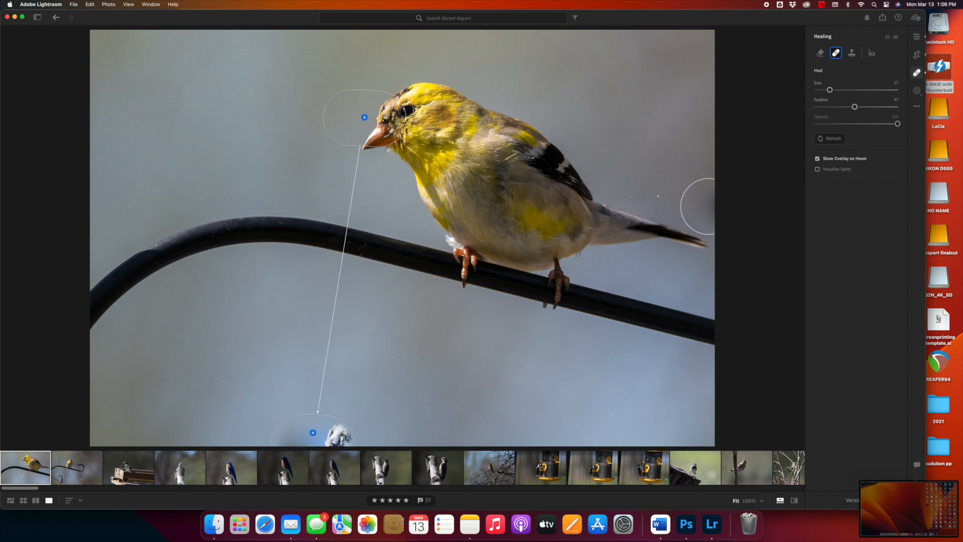
mouse_move(364, 118)
left_mouse_down()
mouse_move(281, 271)
mouse_move(289, 330)
mouse_move(264, 320)
left_mouse_up()
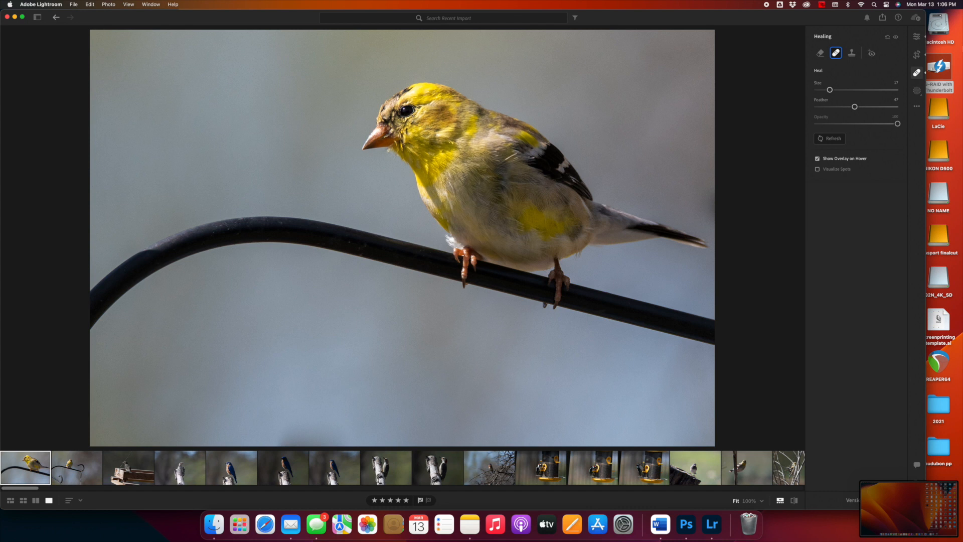
left_click(916, 37)
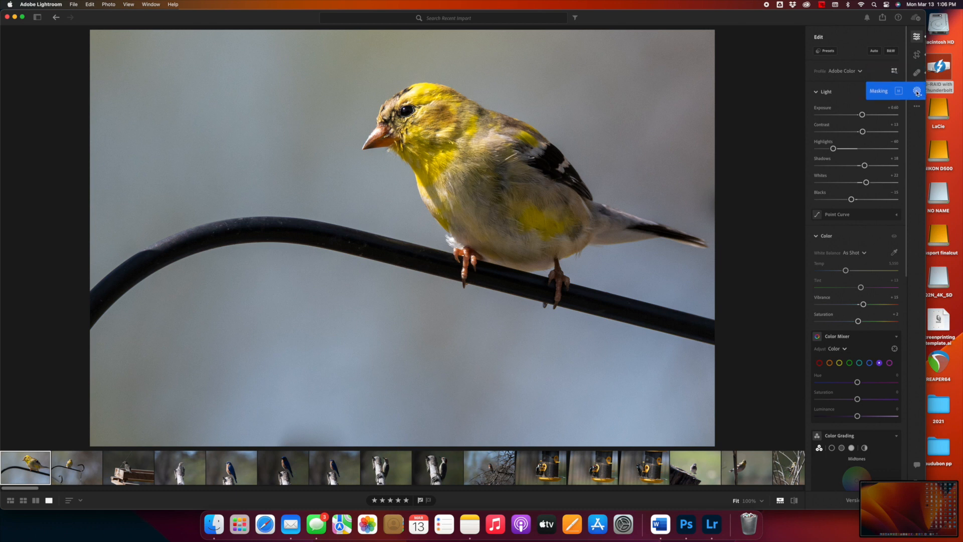
Step: Create a Subject mask for the goldfinch and set its Exposure to +0.08, Highlights to -34 and Shadows to +53
left_click(917, 91)
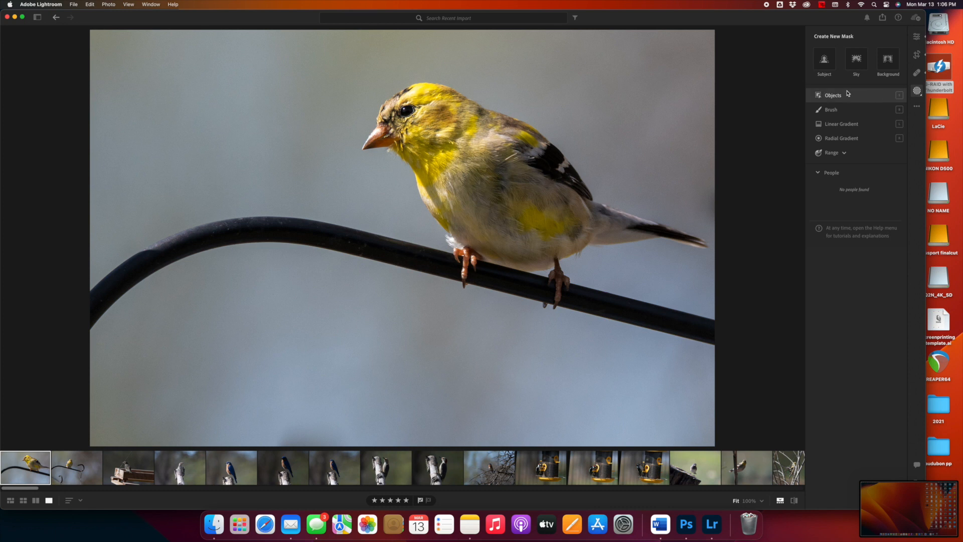
left_click(825, 61)
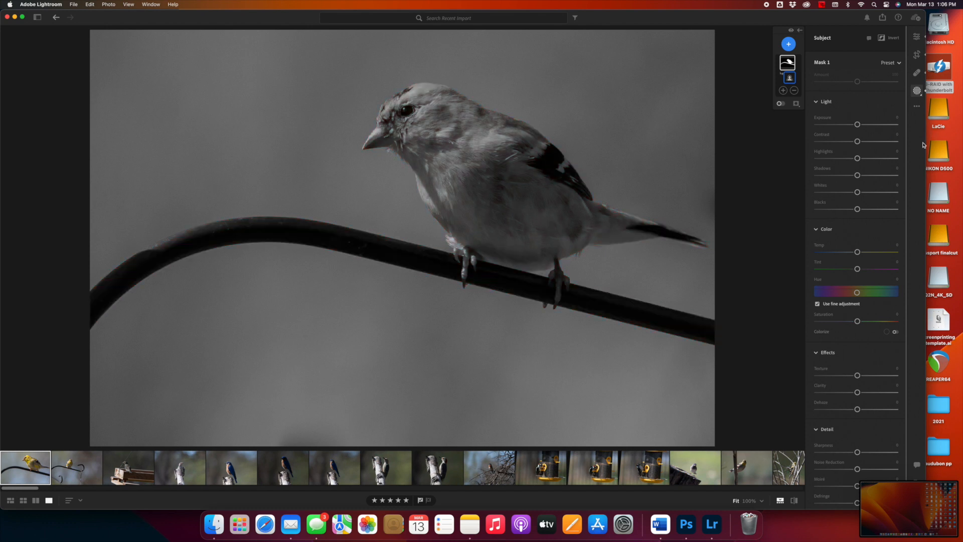
left_click(858, 175)
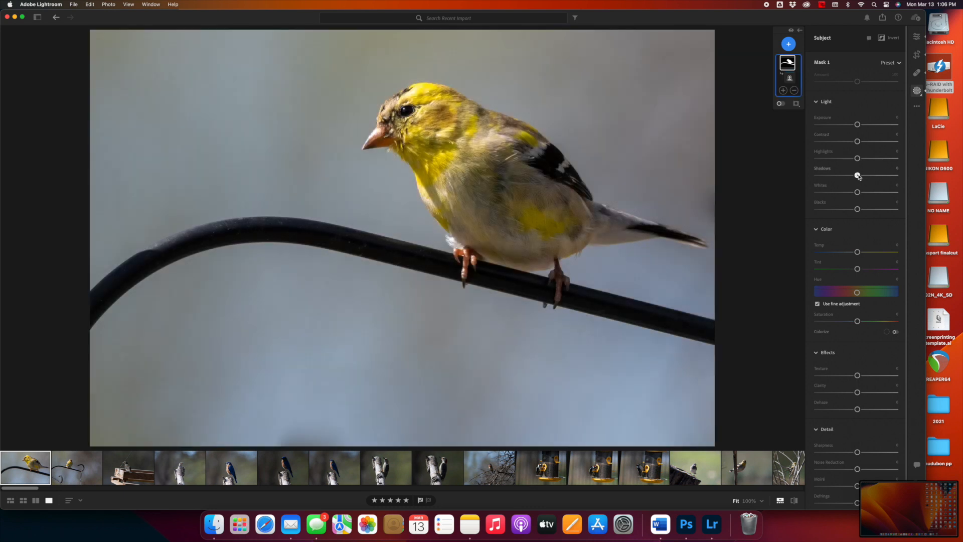
left_click_drag(857, 175, 876, 177)
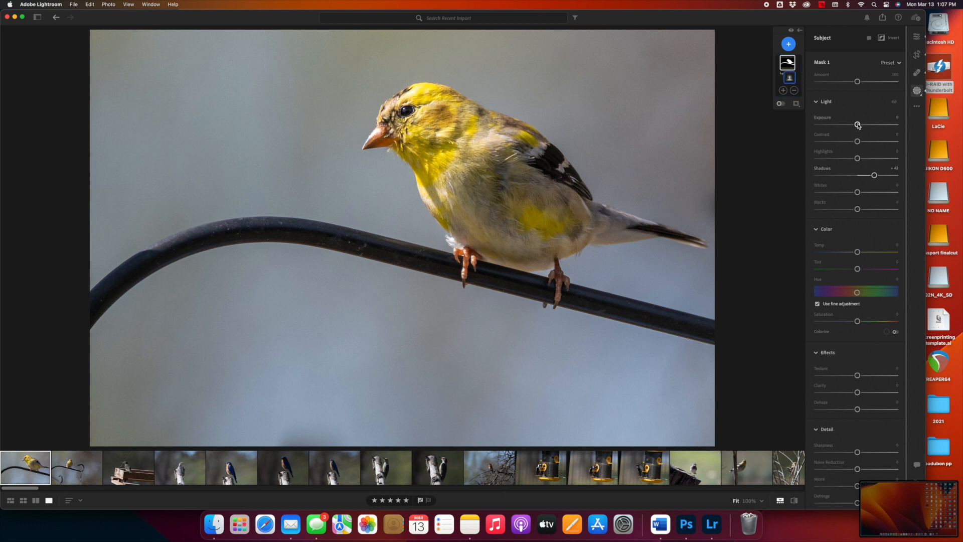
mouse_move(858, 125)
left_mouse_down()
mouse_move(873, 128)
mouse_move(857, 130)
left_mouse_up()
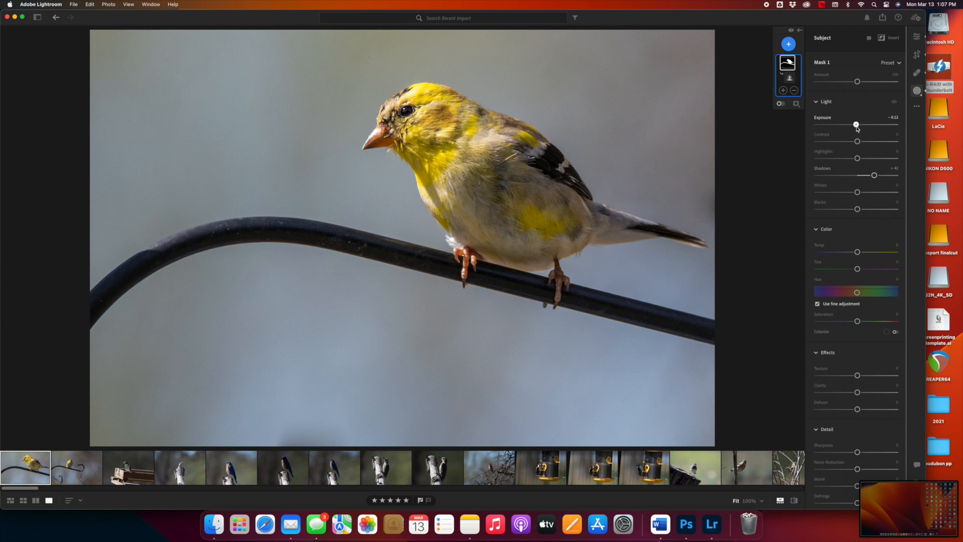
left_click_drag(857, 129, 857, 129)
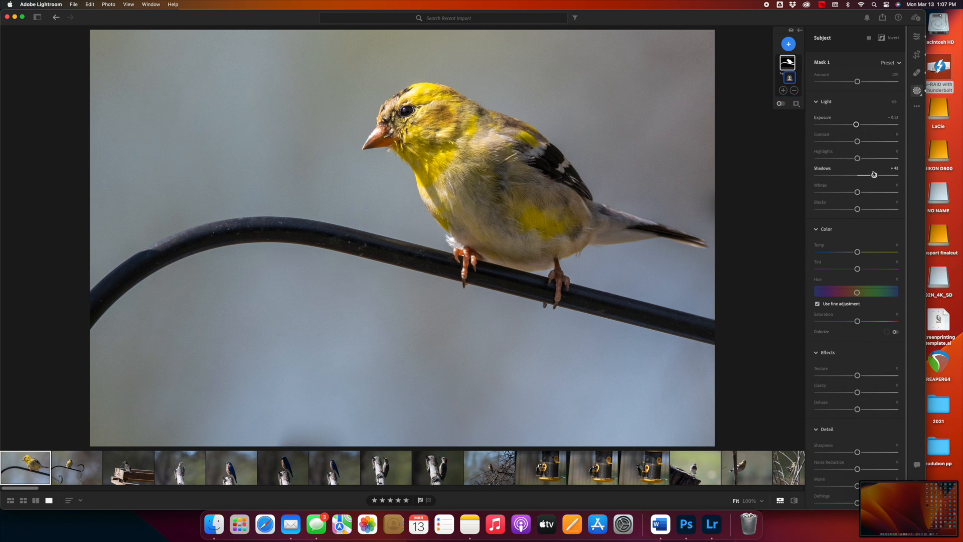
left_click_drag(876, 177, 879, 175)
left_click_drag(856, 124, 858, 125)
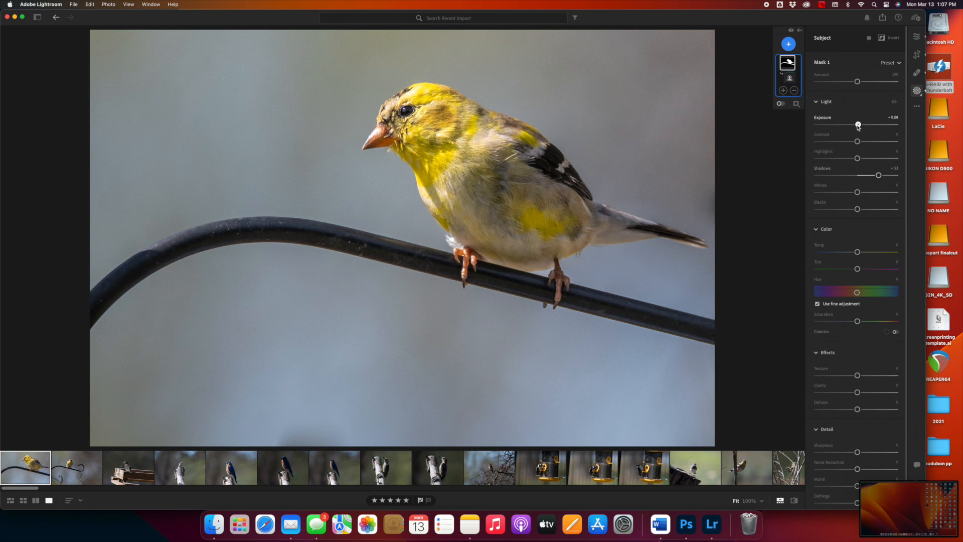
left_click_drag(857, 159, 844, 160)
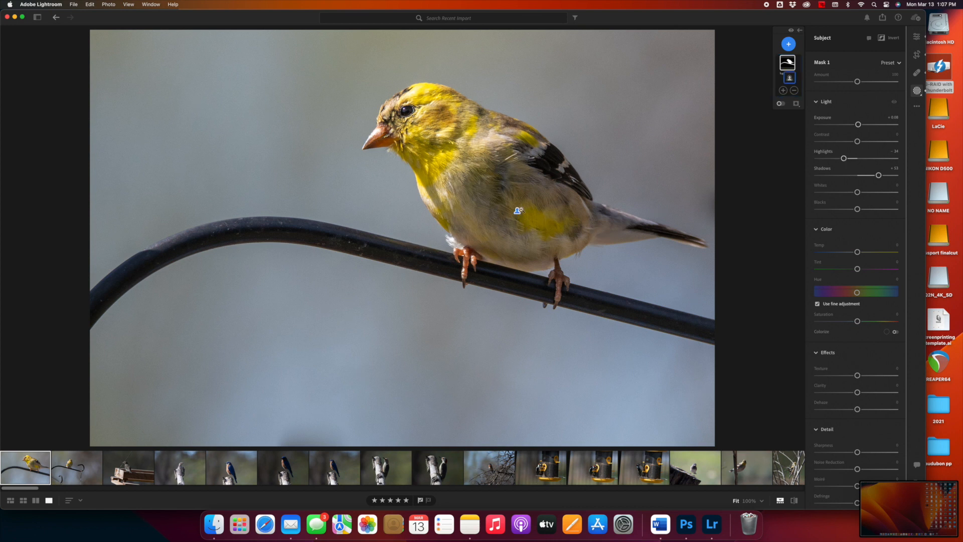
Step: Add a brushed area on the goldfinch to the existing mask and lower the mask's Exposure to -3.53
mouse_move(520, 212)
key("b")
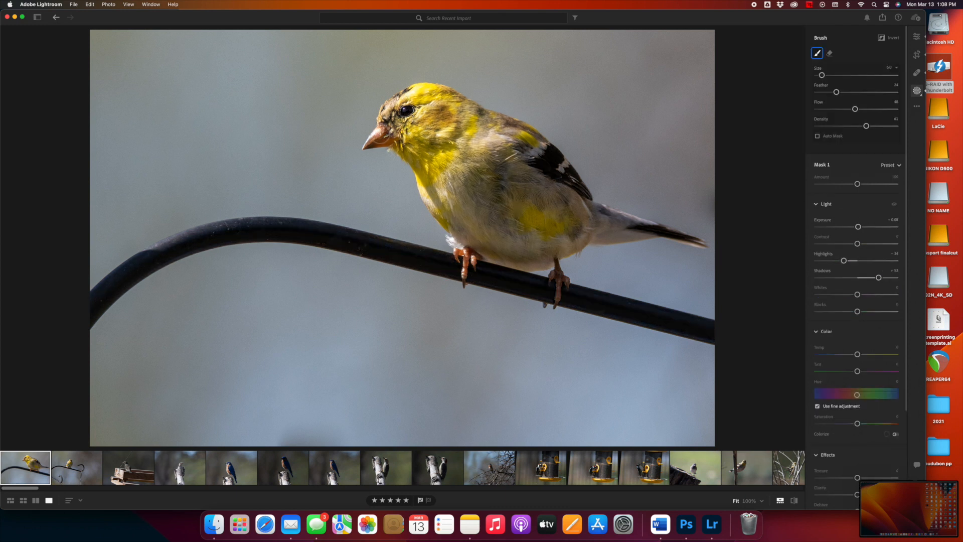
left_click_drag(858, 227, 825, 249)
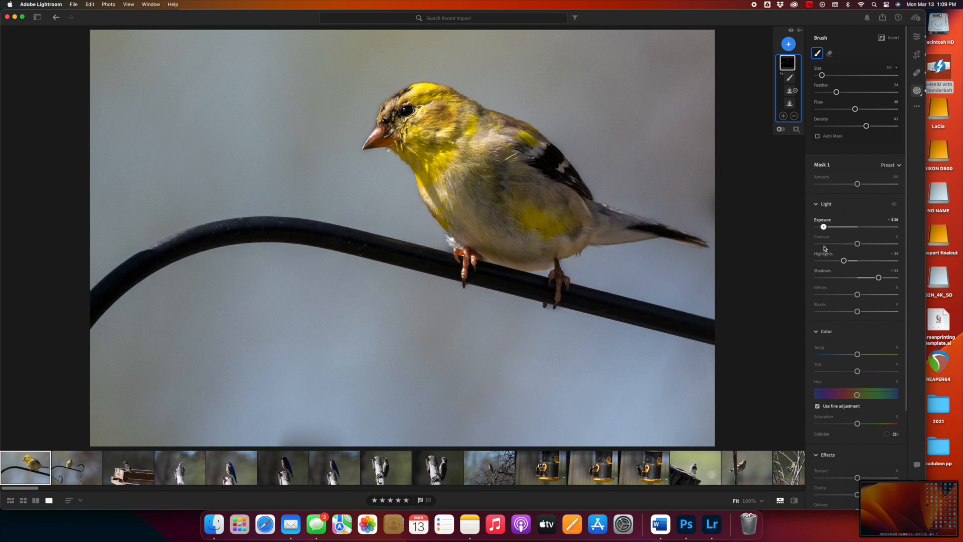
left_click_drag(824, 248, 822, 249)
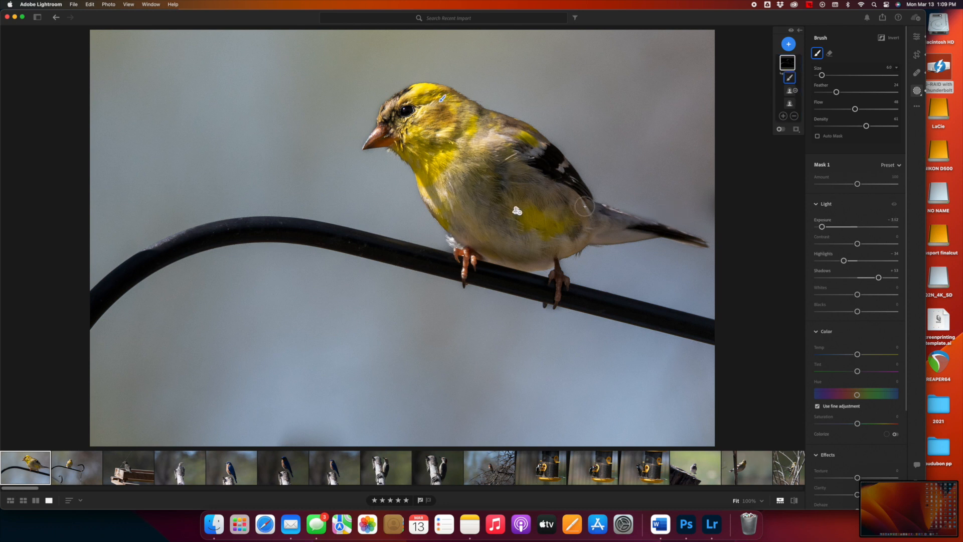
Step: Adjust the whole goldfinch photo by setting Contrast to +21, raising Shadows slightly and lowering Exposure slightly
left_click(916, 37)
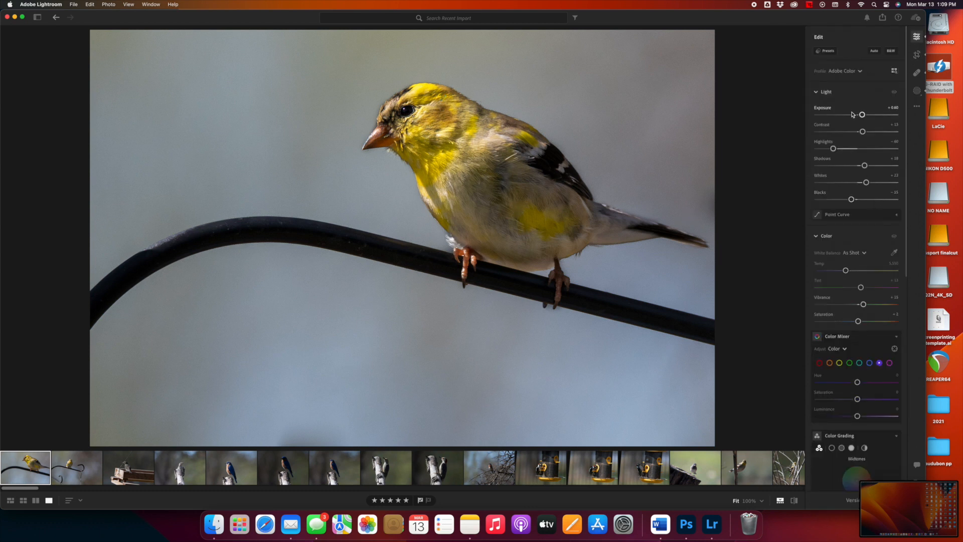
mouse_move(865, 168)
left_mouse_down()
mouse_move(882, 169)
mouse_move(872, 177)
left_mouse_up()
left_click_drag(864, 135, 861, 118)
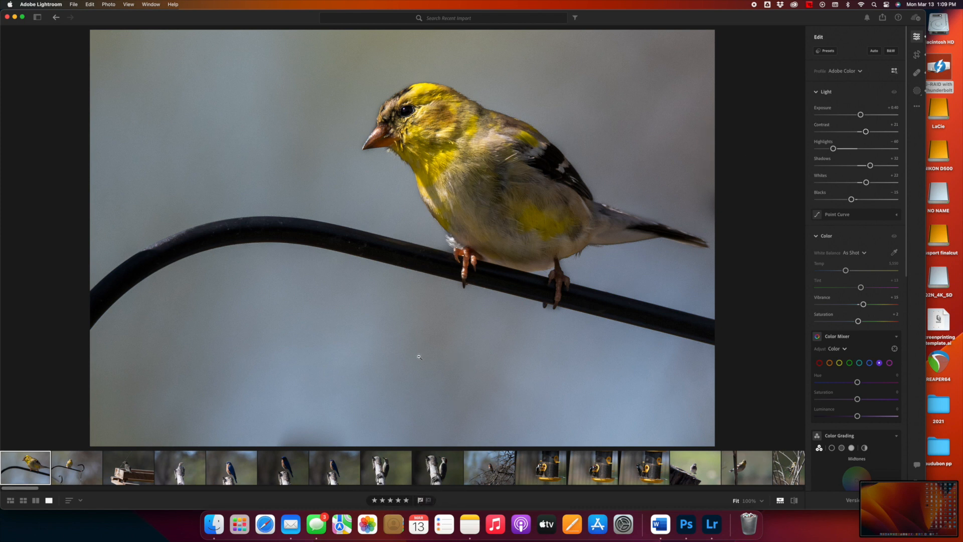
Step: Examine the goldfinch photo for remaining blemishes with the Visualize Spots view, then restore the normal view
left_click(918, 73)
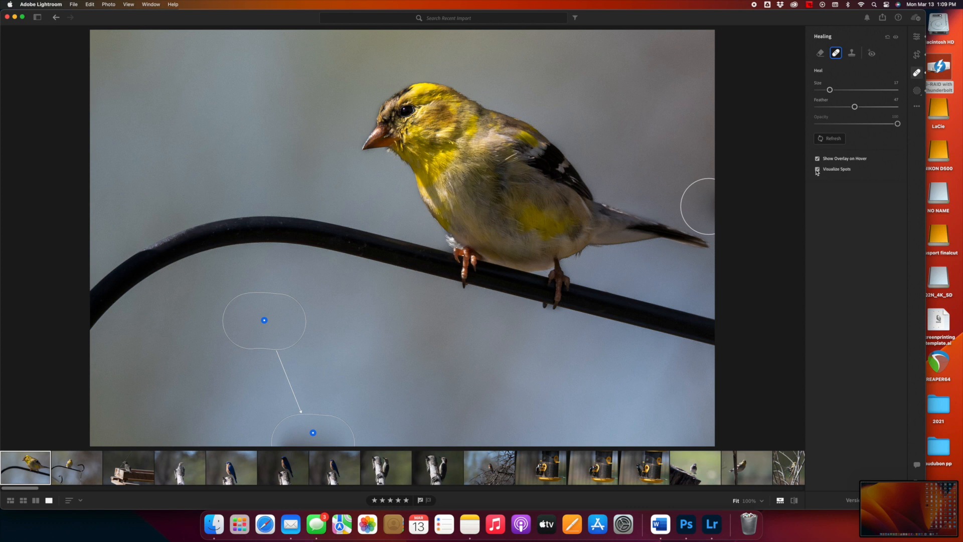
left_click(818, 170)
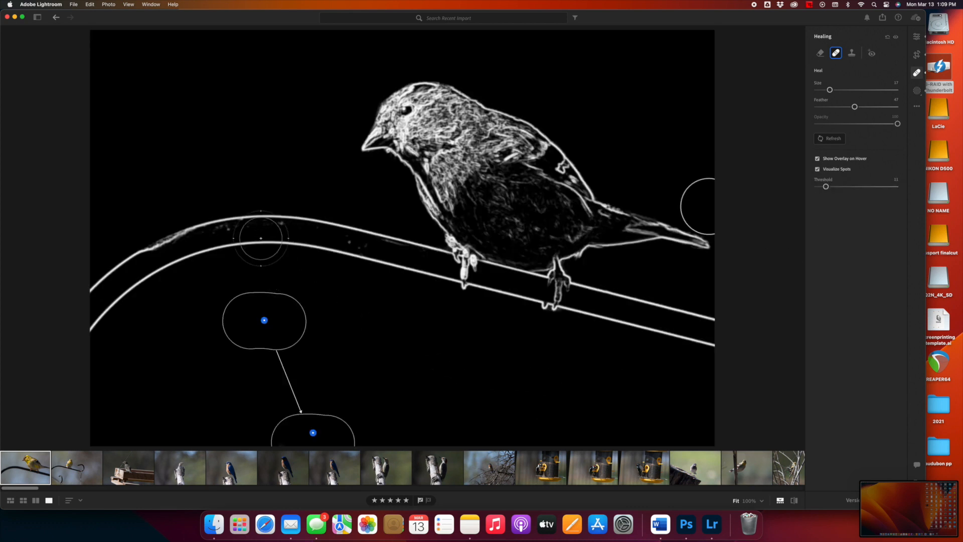
left_click(818, 170)
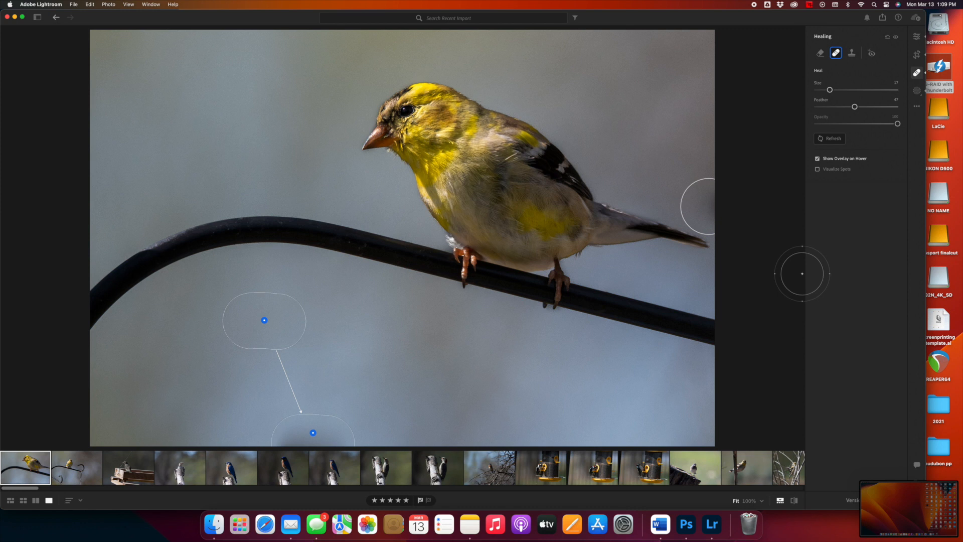
Step: Leave healing and apply automatic settings to the photo of the woodpecker on the tree stump
left_click(917, 37)
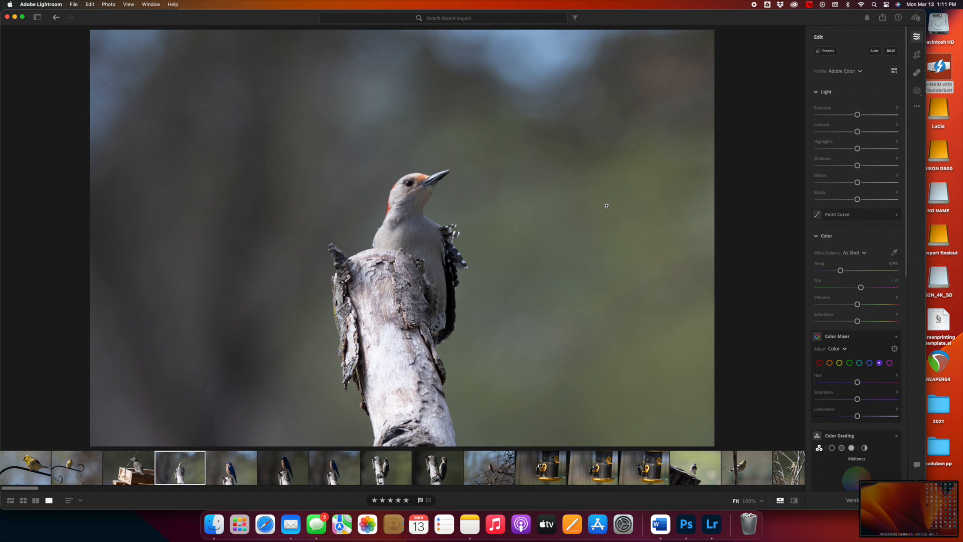
left_click(874, 51)
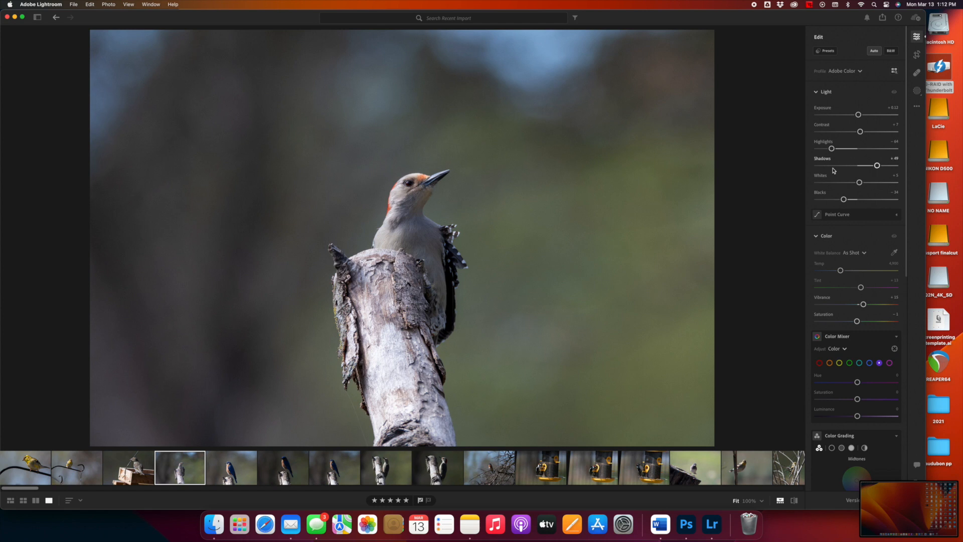
Step: Mask the woodpecker photo's subject, raise the mask's Shadows to about +32 and Exposure to about +0.36, and slightly adjust its Contrast
left_click(916, 90)
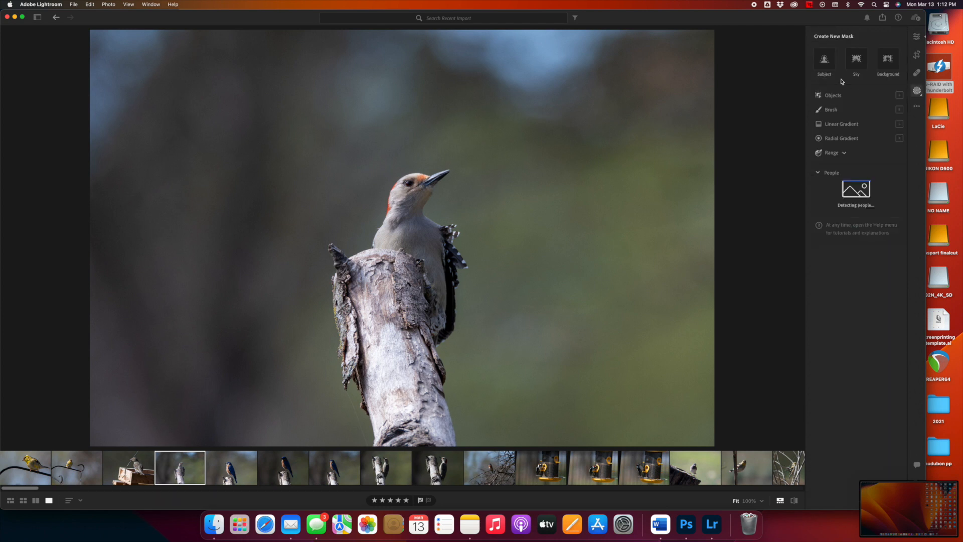
left_click(824, 61)
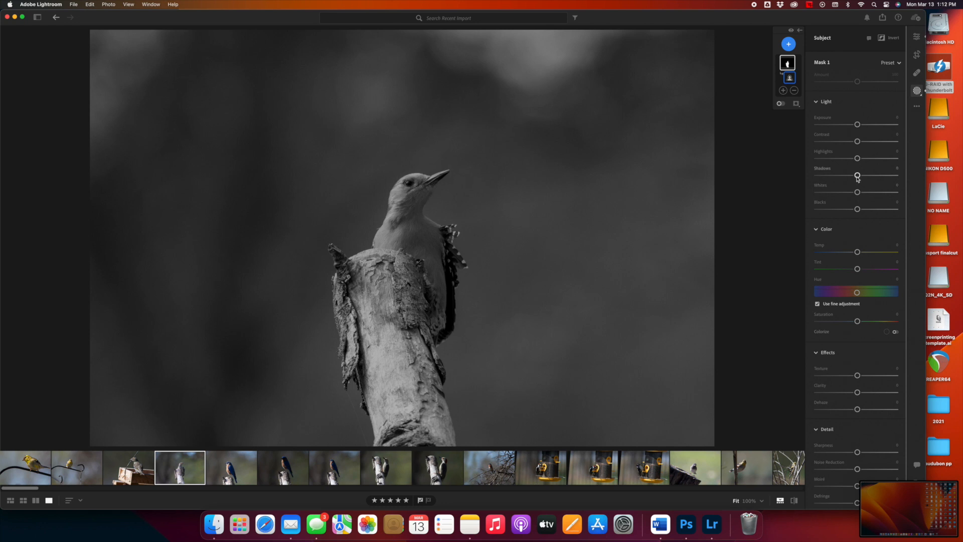
left_click_drag(857, 175, 866, 175)
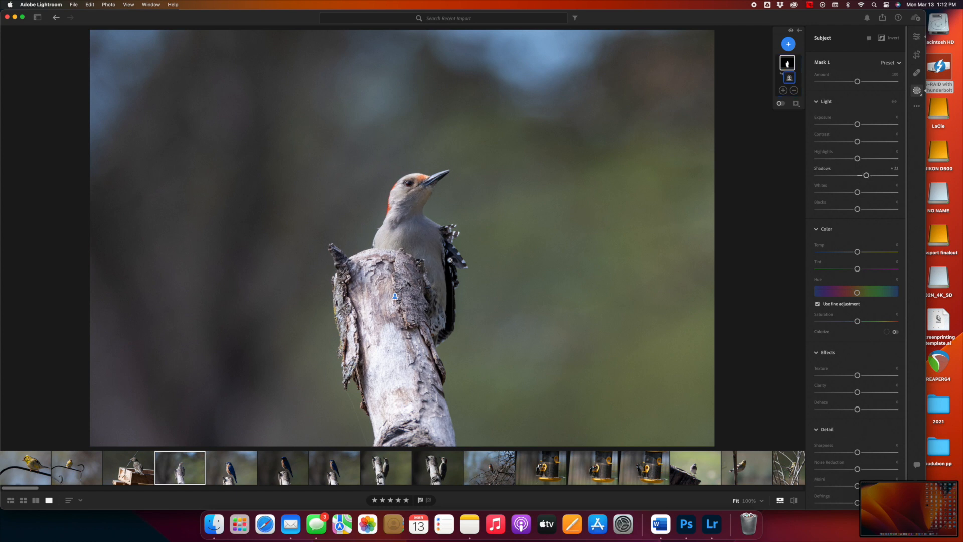
left_click_drag(866, 175, 869, 175)
left_click_drag(857, 125, 861, 126)
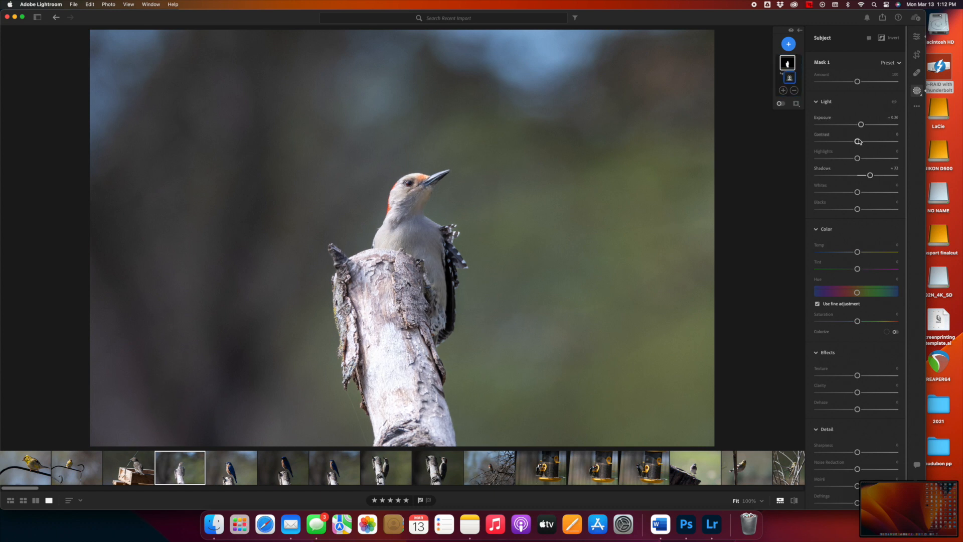
left_click_drag(857, 159, 859, 142)
Step: Crop the woodpecker photo to a tighter portrait frame with the bird and stump shifted within it
left_click(916, 54)
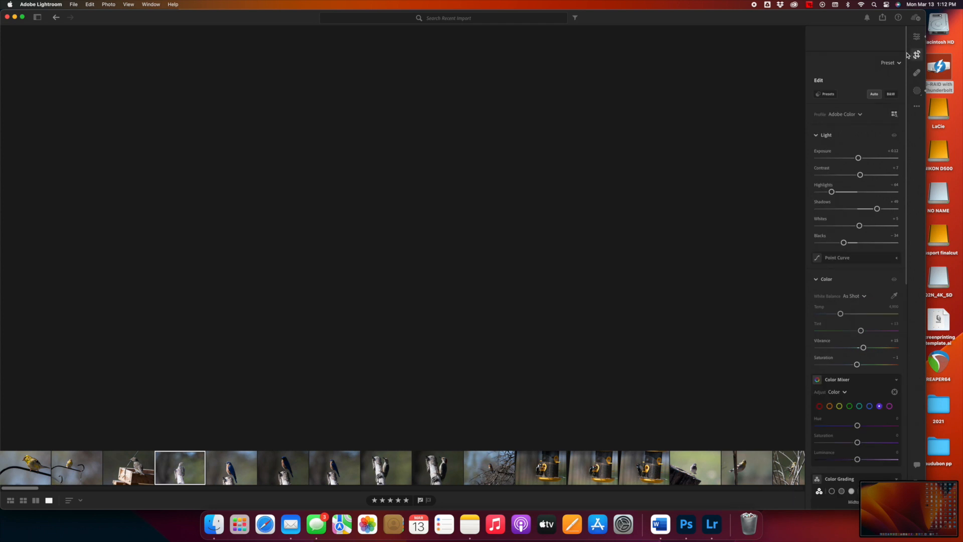
left_click(886, 51)
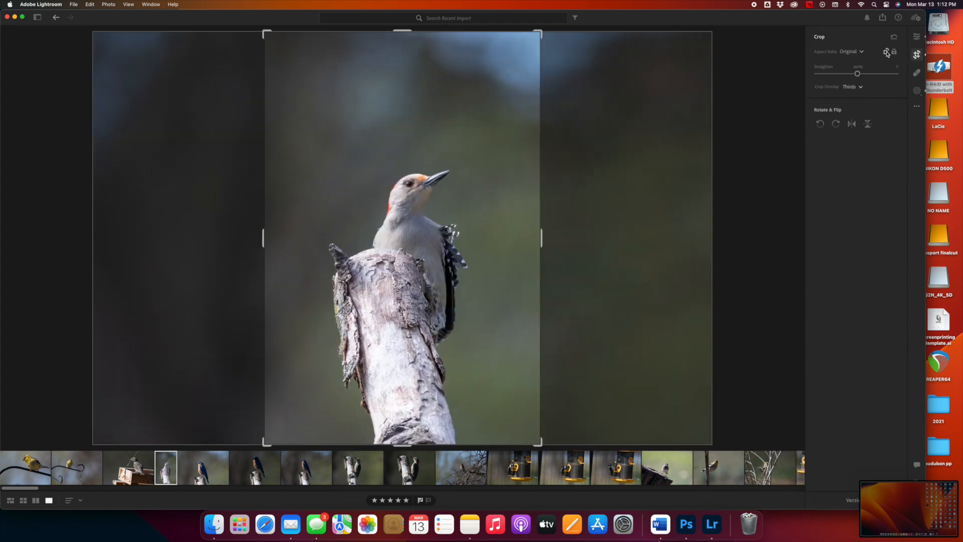
left_click_drag(467, 264, 501, 266)
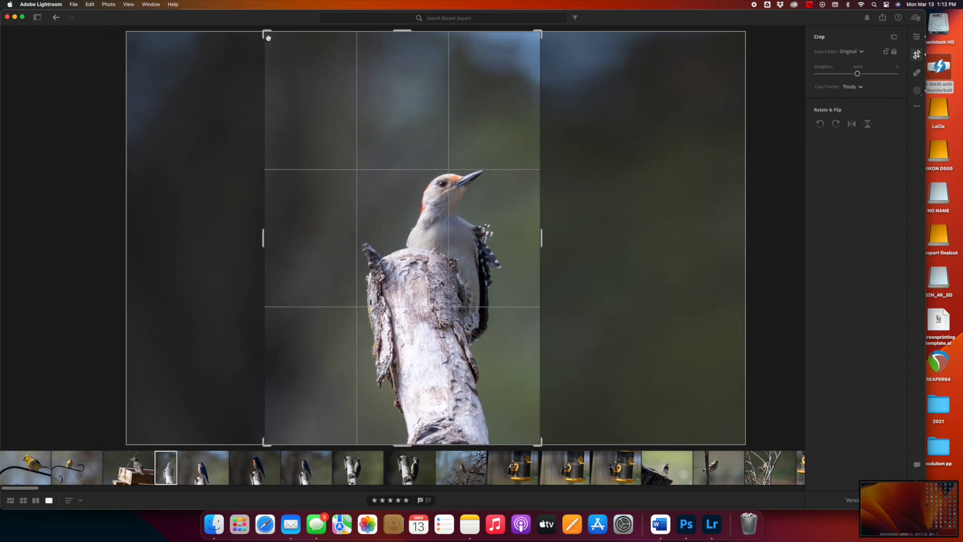
left_click_drag(266, 33, 303, 61)
key("Return")
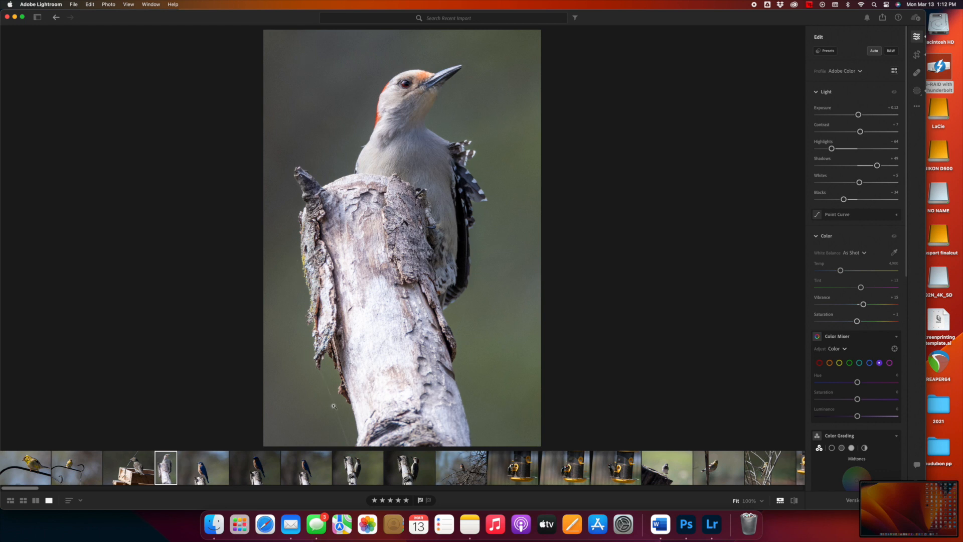
Step: Remove the thin strand hanging beside the lower part of the stump with a small Heal brush, fine-tune the patch and leave healing
left_click(917, 72)
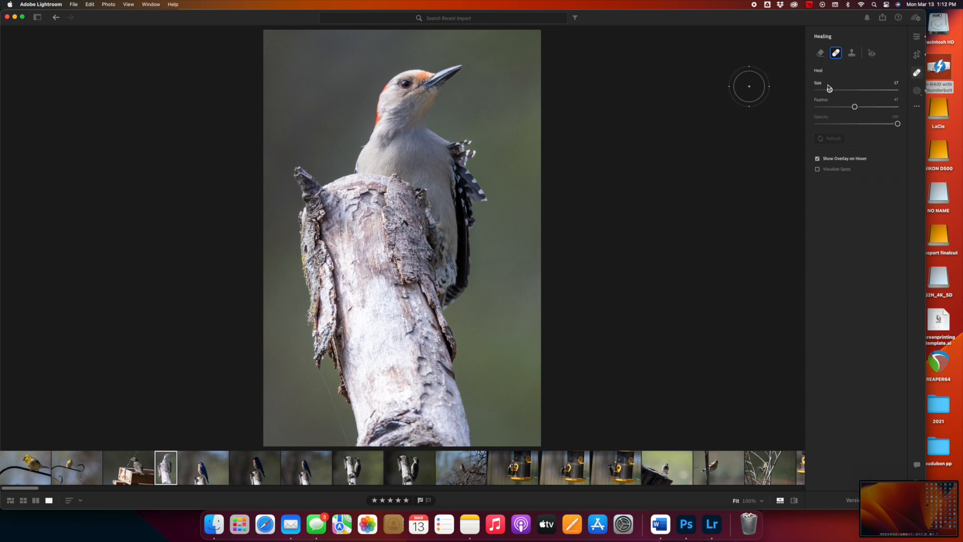
left_click_drag(829, 90, 821, 93)
left_click_drag(321, 374, 346, 454)
left_click_drag(335, 417, 338, 422)
left_click_drag(338, 421, 336, 421)
left_click(916, 36)
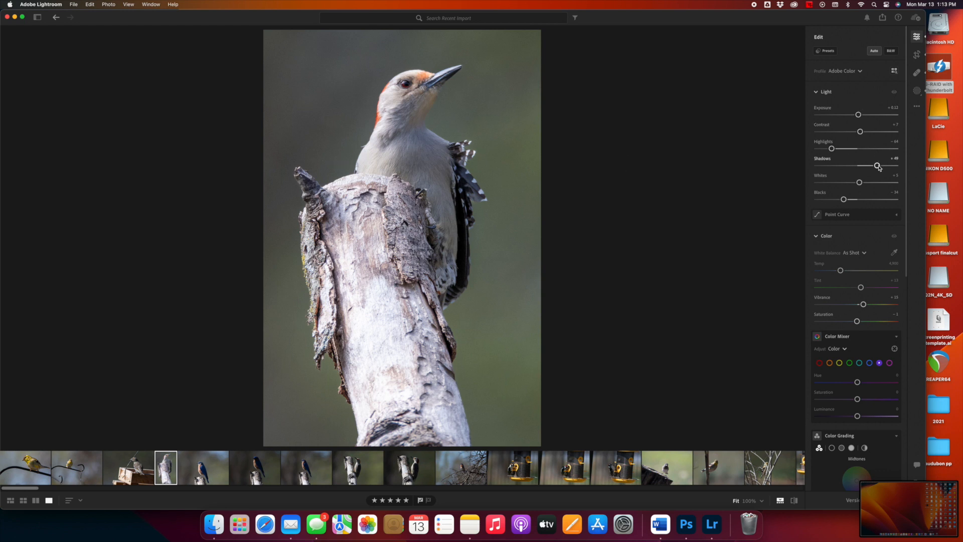
Step: Lower the whole woodpecker photo's Shadows to +31 and raise its Contrast slightly
left_click_drag(878, 167, 867, 171)
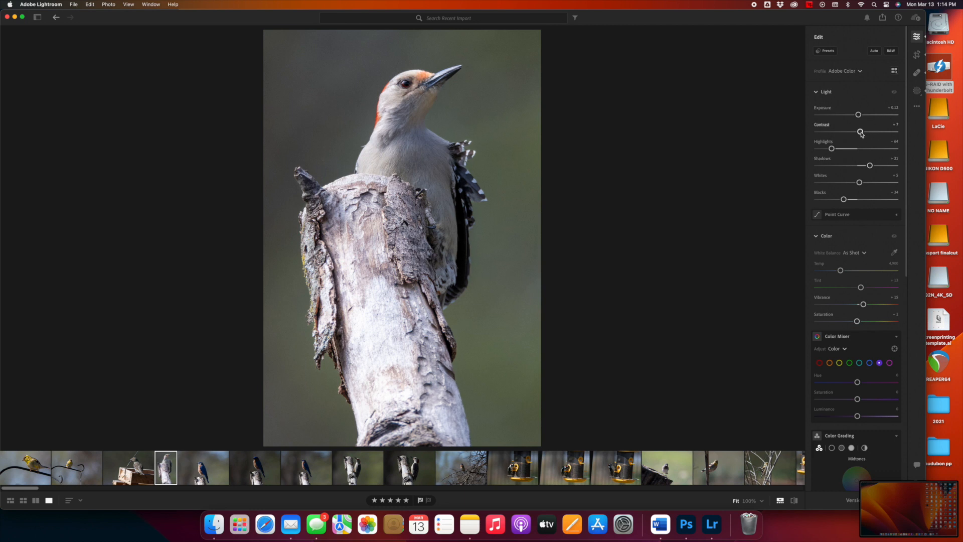
left_click_drag(861, 133, 867, 133)
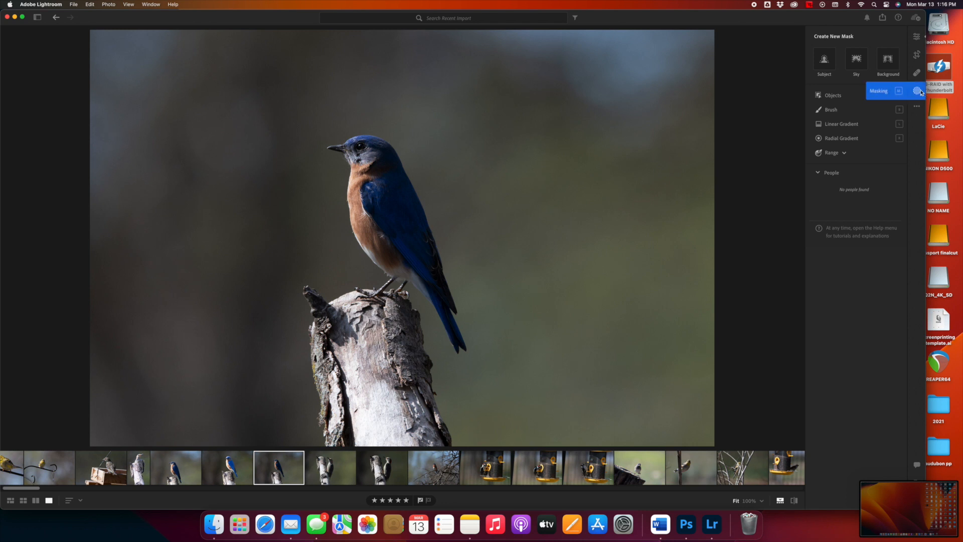
Step: Inspect the bluebird on the tree stump at 100% and apply automatic settings to its photo
left_click(369, 146)
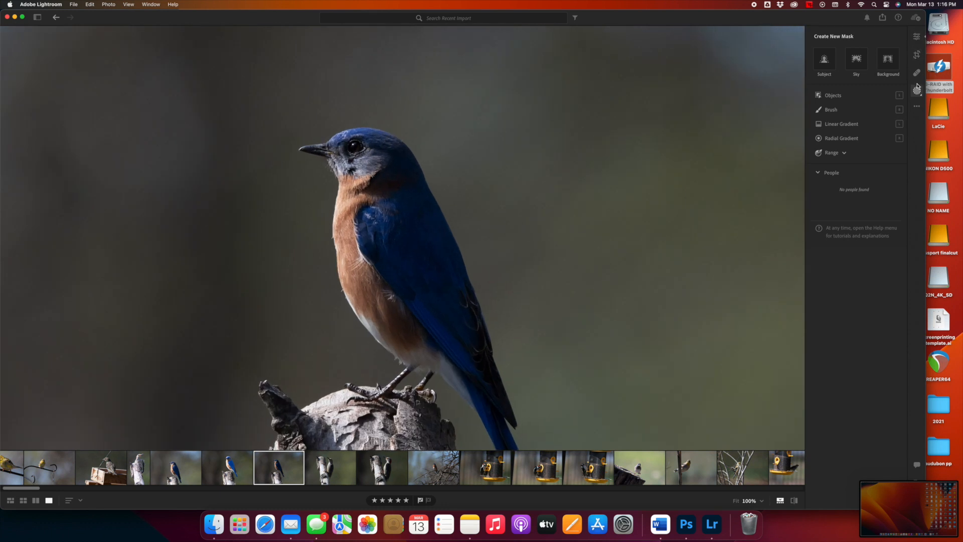
left_click(915, 38)
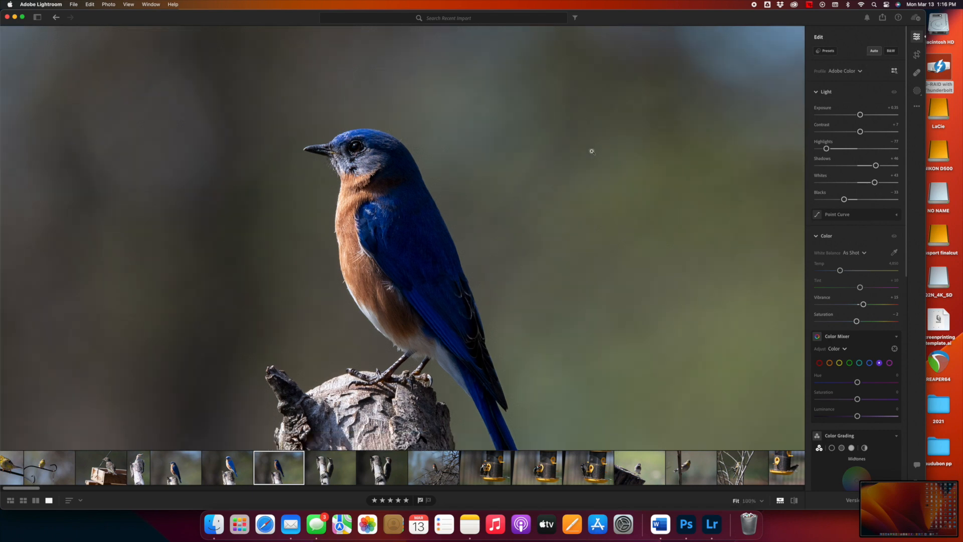
key("z")
Step: Crop the photo of the bluebird on the stump to portrait orientation and reposition the bird within the frame
left_click(917, 54)
left_click(887, 52)
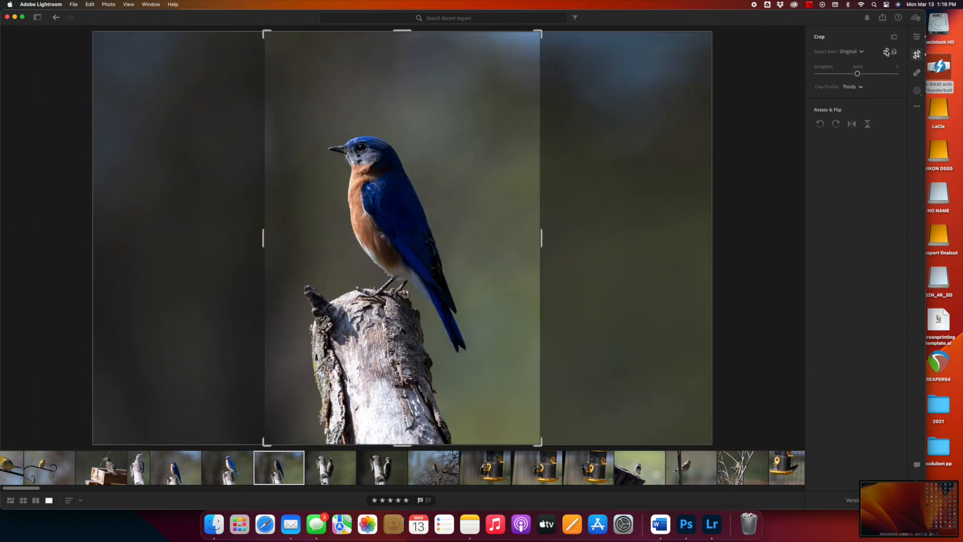
left_click_drag(451, 168, 475, 166)
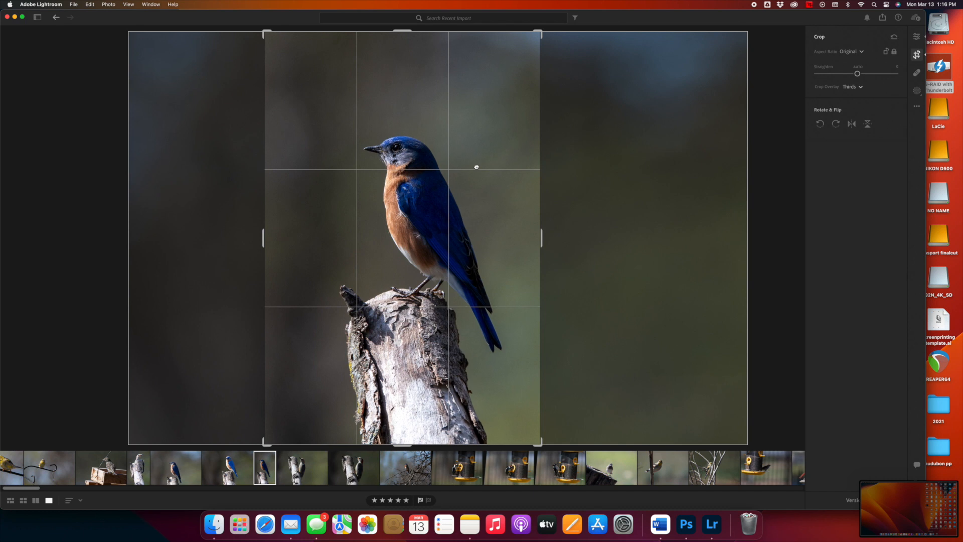
key("Return")
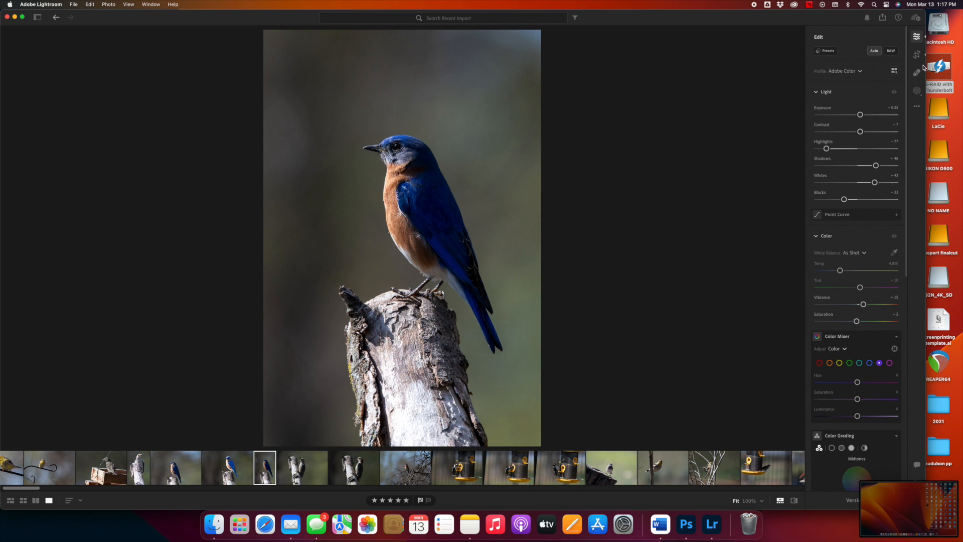
Step: Mask the bluebird as the subject and set the mask's Shadows to about +74 and Highlights to about -28, with a slight Contrast tweak
left_click(917, 90)
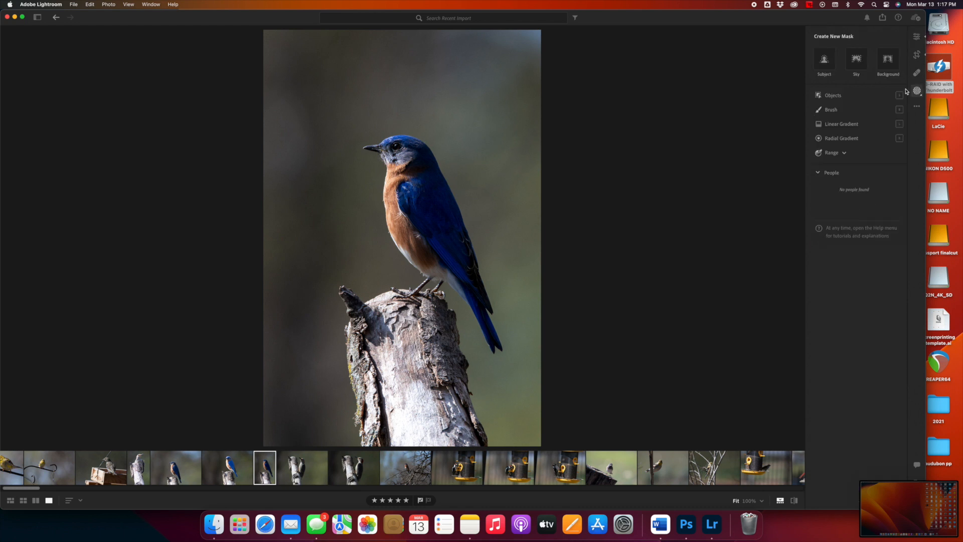
left_click(828, 61)
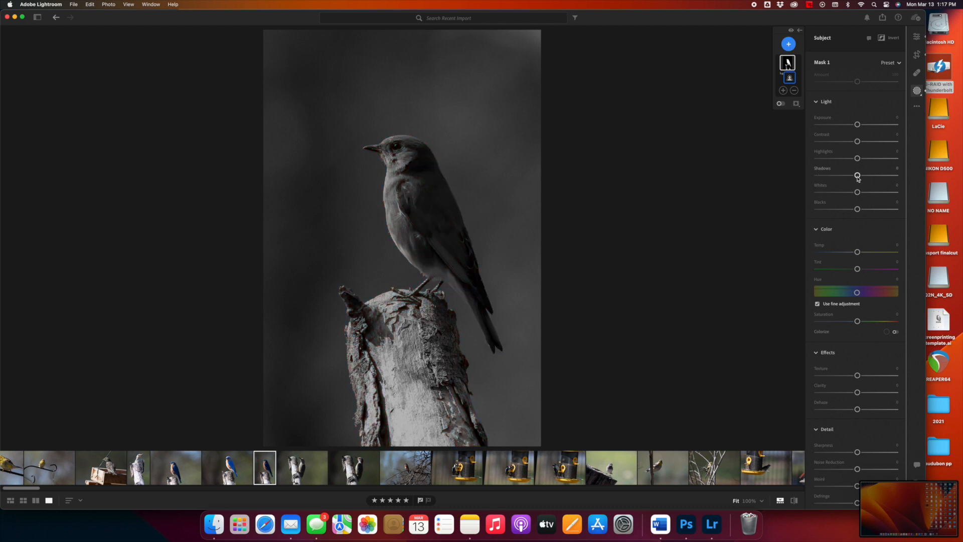
left_click_drag(857, 175, 888, 179)
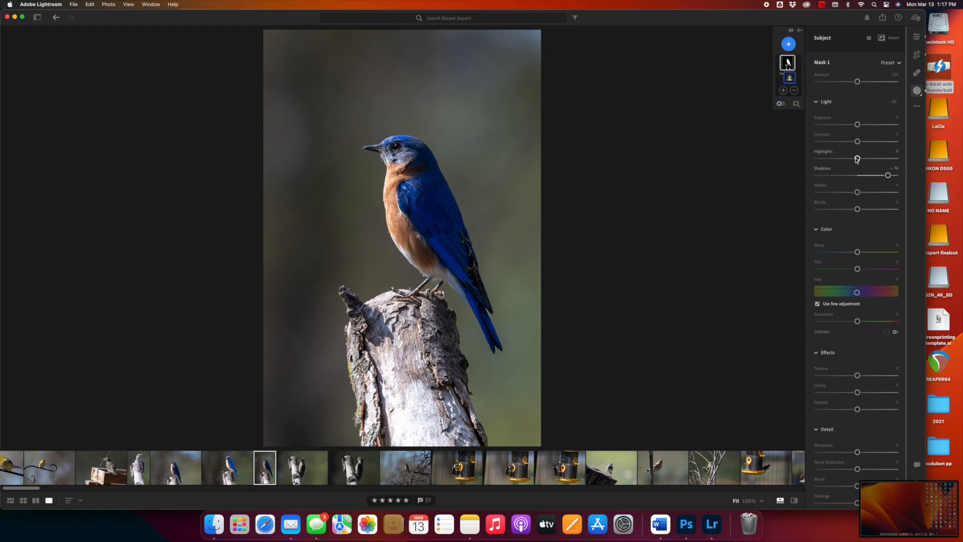
left_click_drag(857, 158, 845, 160)
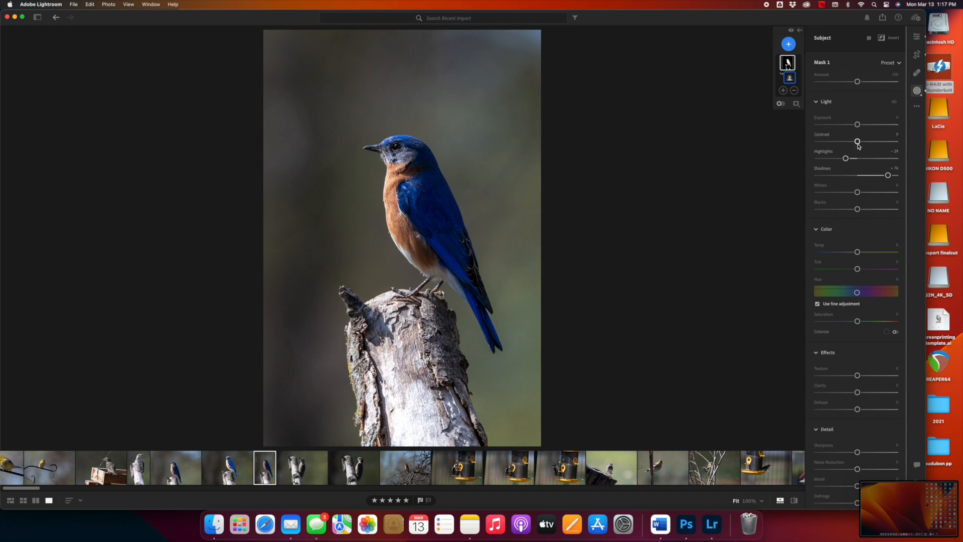
left_click_drag(858, 142, 859, 143)
left_click(916, 38)
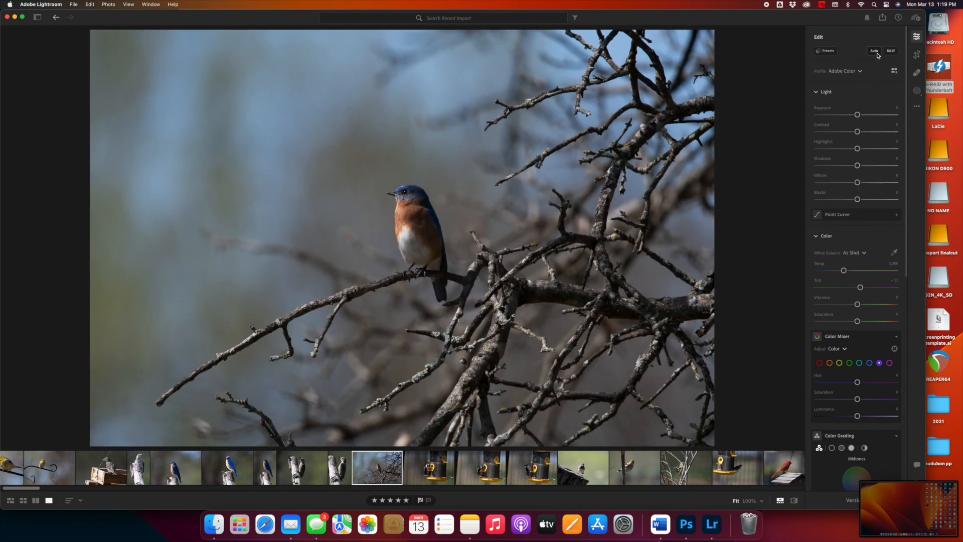
Step: Try automatic settings on the photo of the bluebird among branches, undo them, and set Exposure to +0.34 and Contrast to +17
left_click(875, 51)
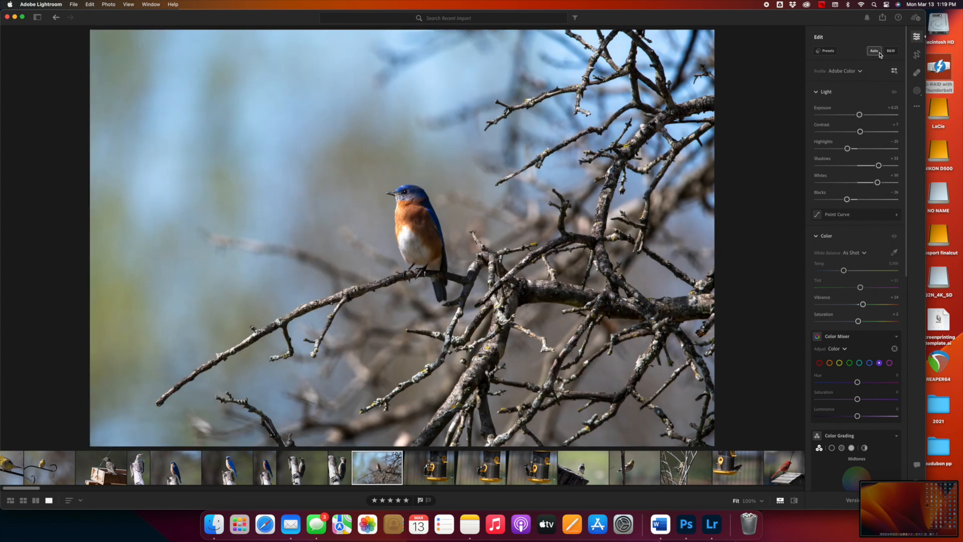
key("super+z")
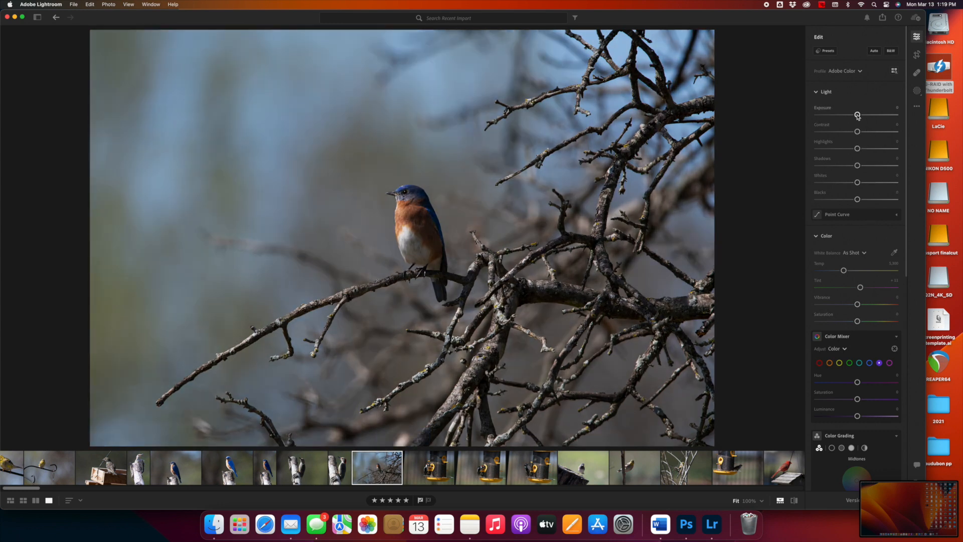
left_click_drag(857, 115, 865, 134)
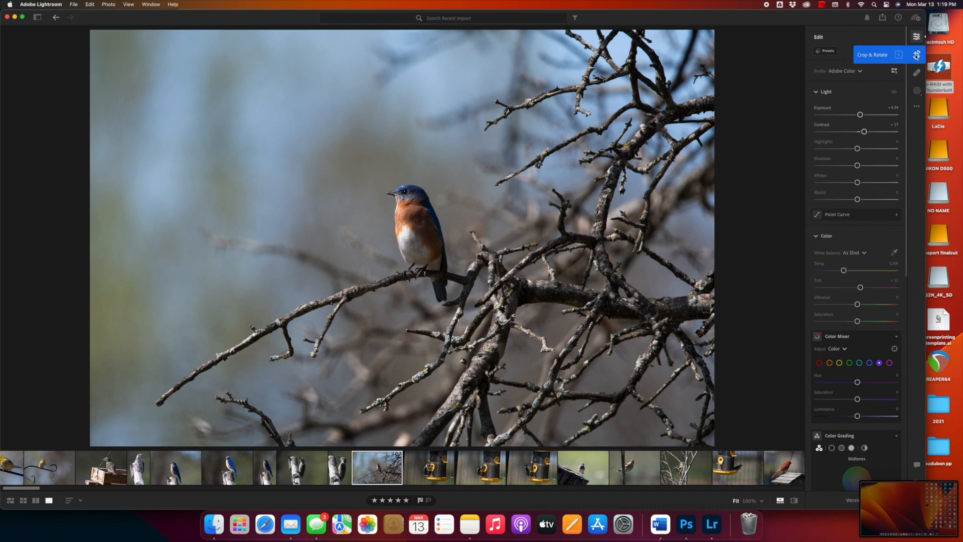
Step: Crop the photo of the bluebird among branches to a tight portrait frame and position the bird in its upper part
left_click(916, 55)
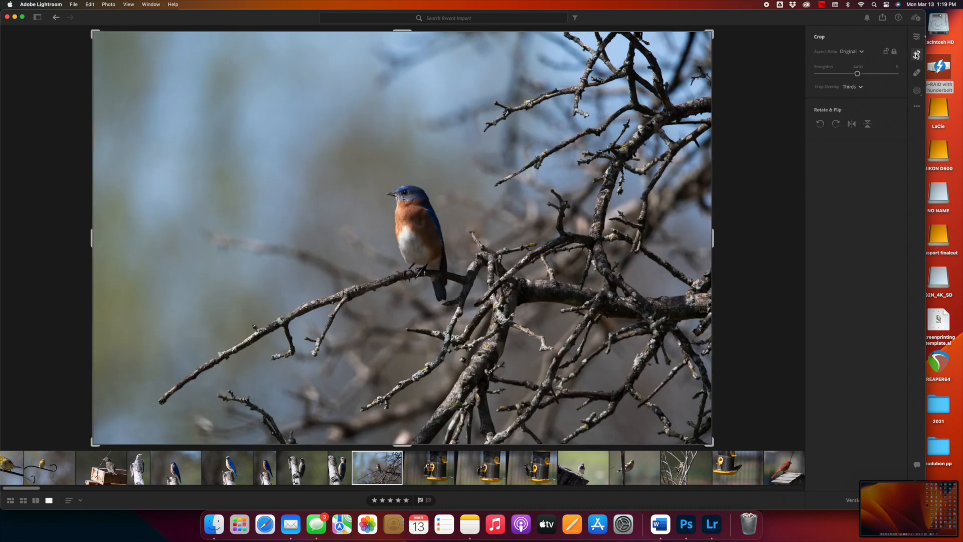
left_click(886, 53)
left_click(886, 53)
left_click_drag(532, 248, 581, 219)
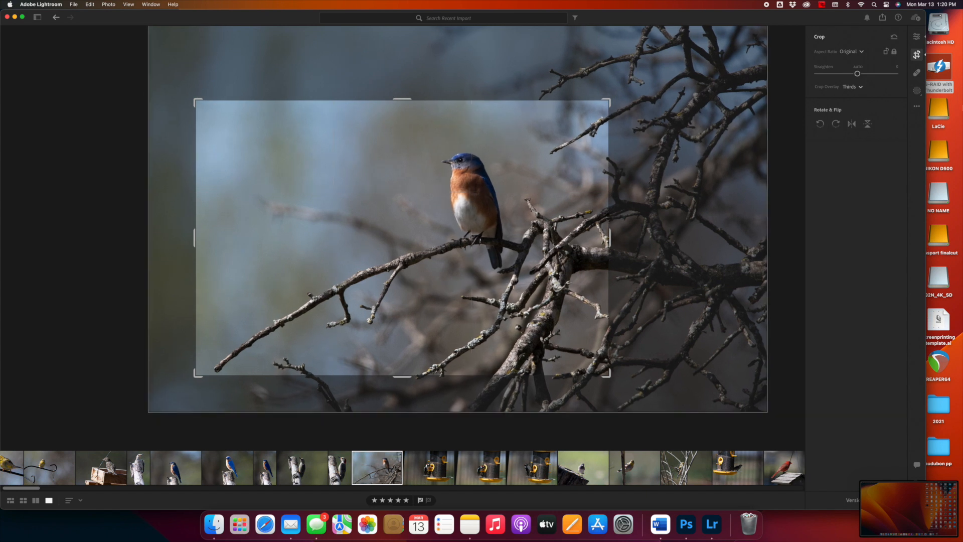
left_click(886, 52)
left_click_drag(483, 202, 415, 195)
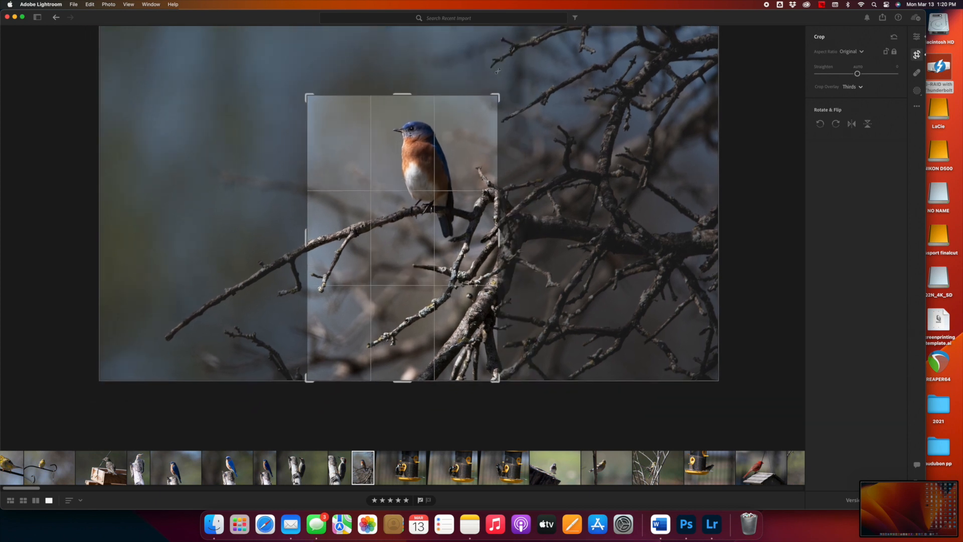
mouse_move(448, 141)
left_mouse_down()
mouse_move(419, 140)
mouse_move(430, 140)
left_mouse_up()
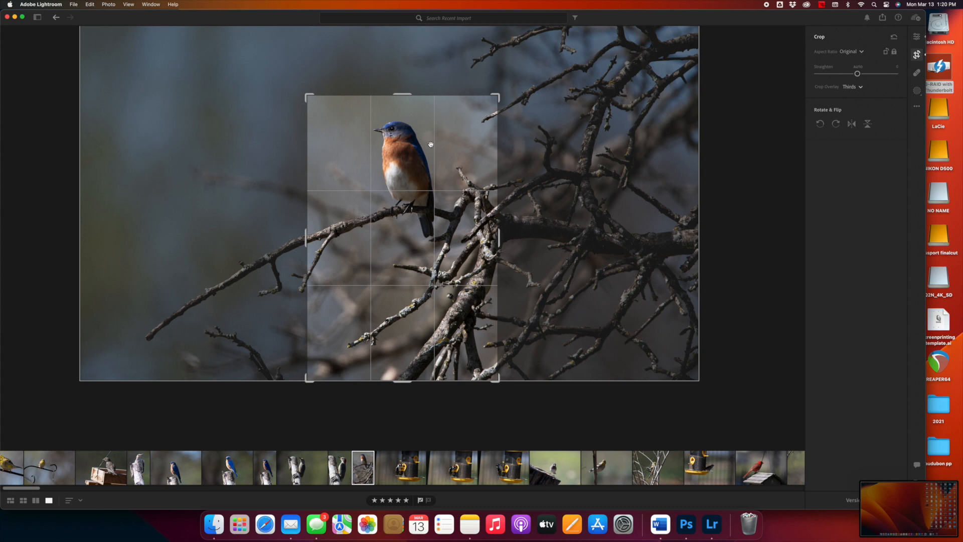
key("Return")
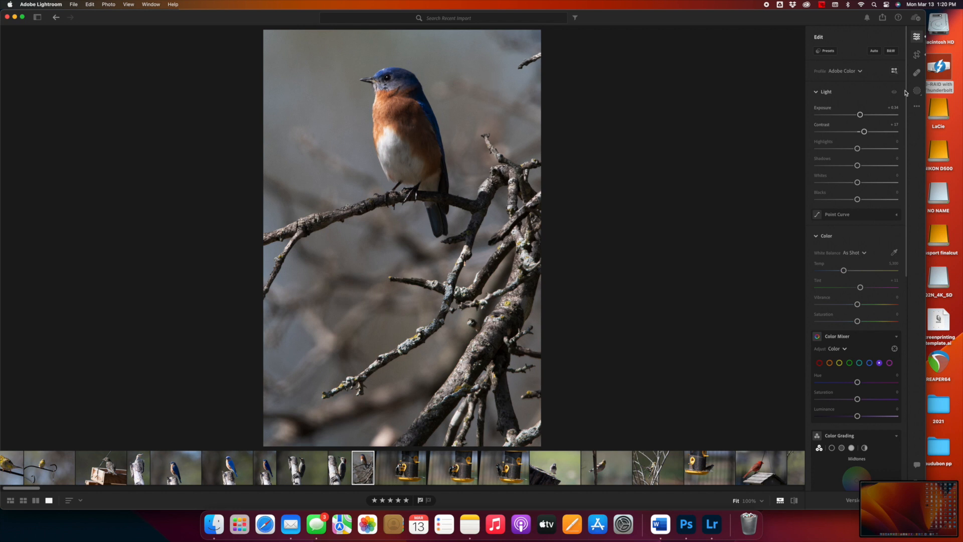
Step: Heal away the stray branch tip at the photo's upper right edge, adjusting the sampled source area, and leave healing
left_click(917, 74)
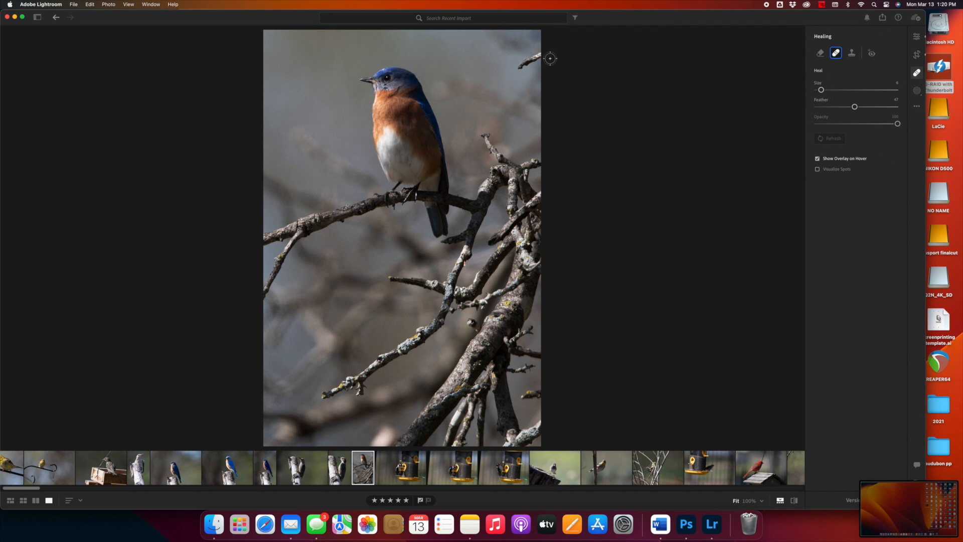
left_click_drag(542, 52, 516, 66)
left_click_drag(388, 58, 411, 35)
left_click_drag(528, 58, 527, 61)
left_click(916, 37)
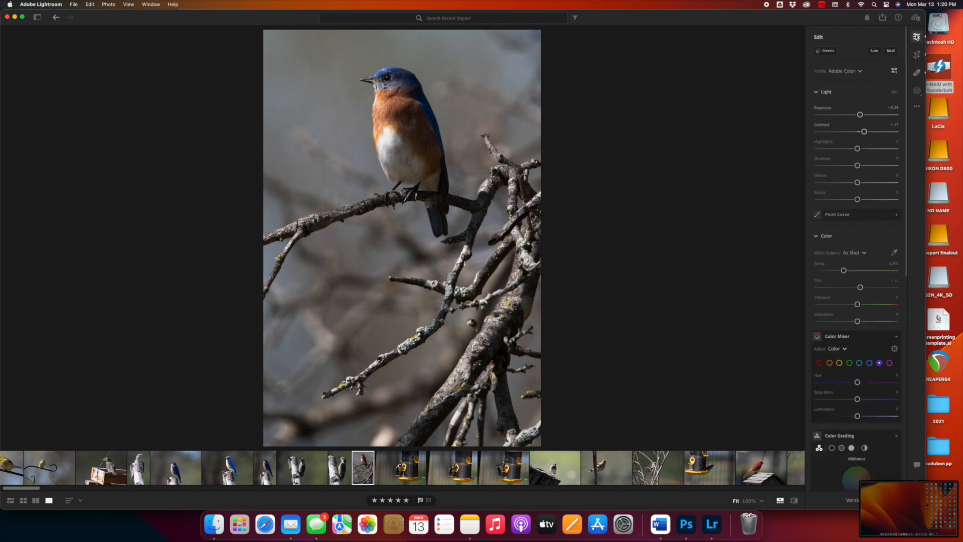
Step: Create a subject mask on the photo of the bluebird among branches and raise the mask's Shadows to about +62
left_click(916, 91)
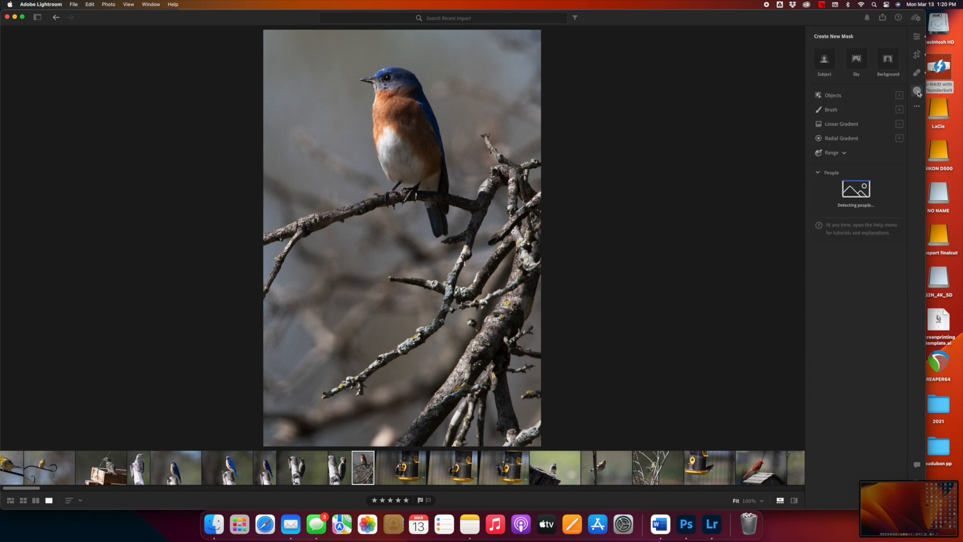
left_click(824, 60)
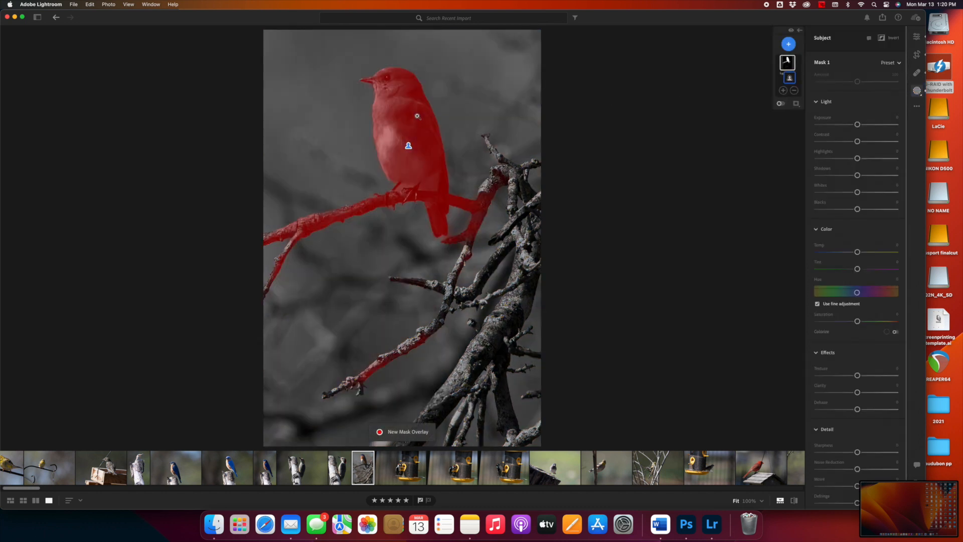
left_click(857, 175)
left_click_drag(857, 175, 882, 177)
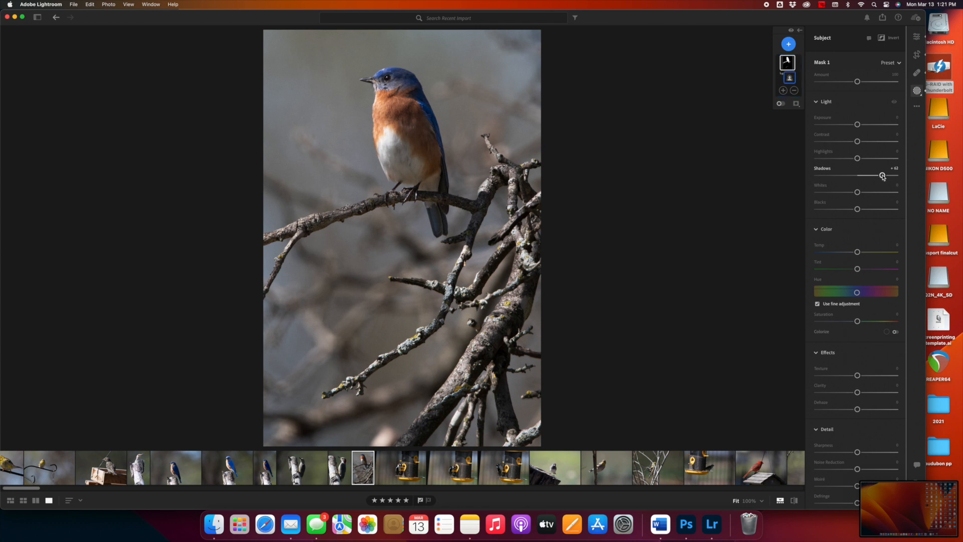
Step: Set the subject mask's Contrast to +9 and Highlights to about -49, adjust its Exposure, and leave masking
left_click_drag(857, 142, 861, 141)
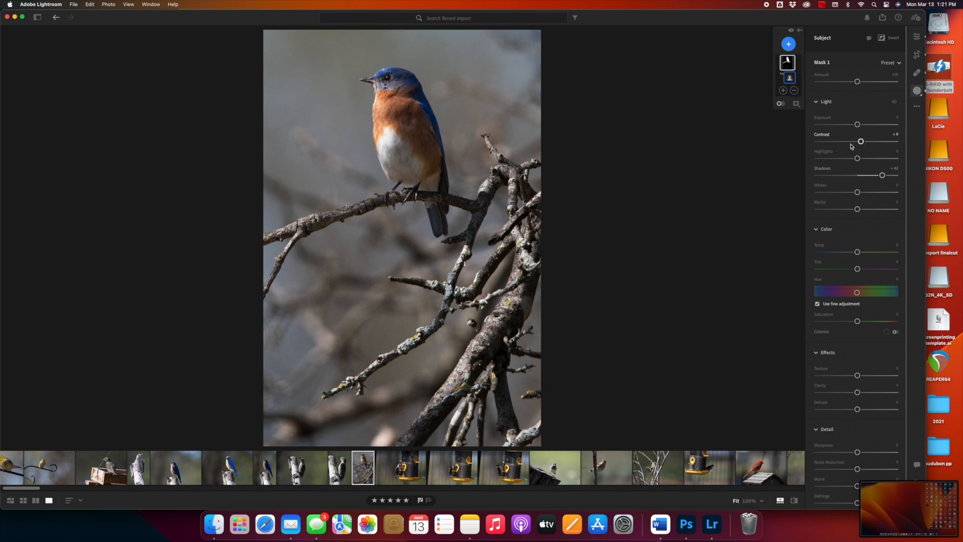
mouse_move(857, 157)
left_mouse_down()
mouse_move(873, 160)
mouse_move(866, 161)
left_mouse_up()
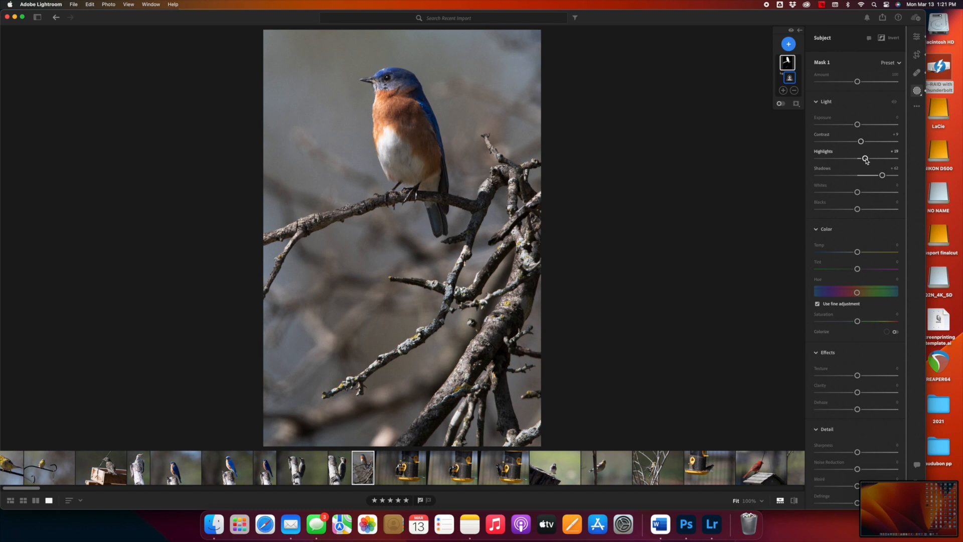
left_click_drag(866, 159, 893, 159)
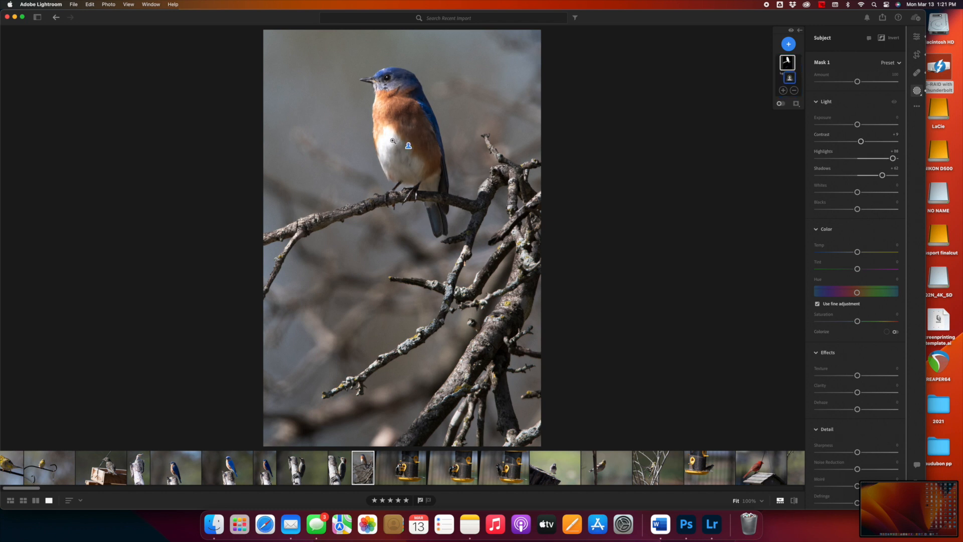
left_click_drag(893, 158, 839, 169)
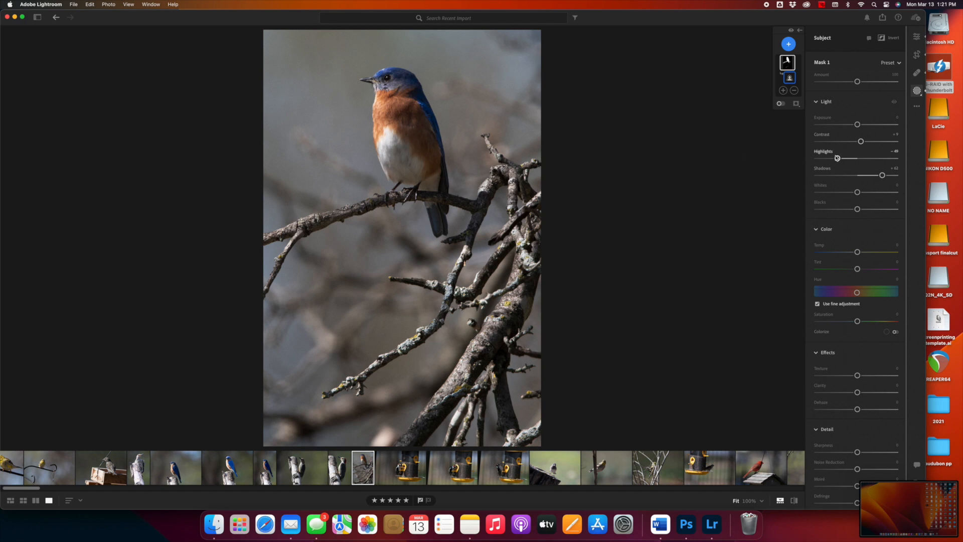
left_click_drag(838, 158, 837, 159)
left_click_drag(858, 124, 864, 142)
left_click(916, 37)
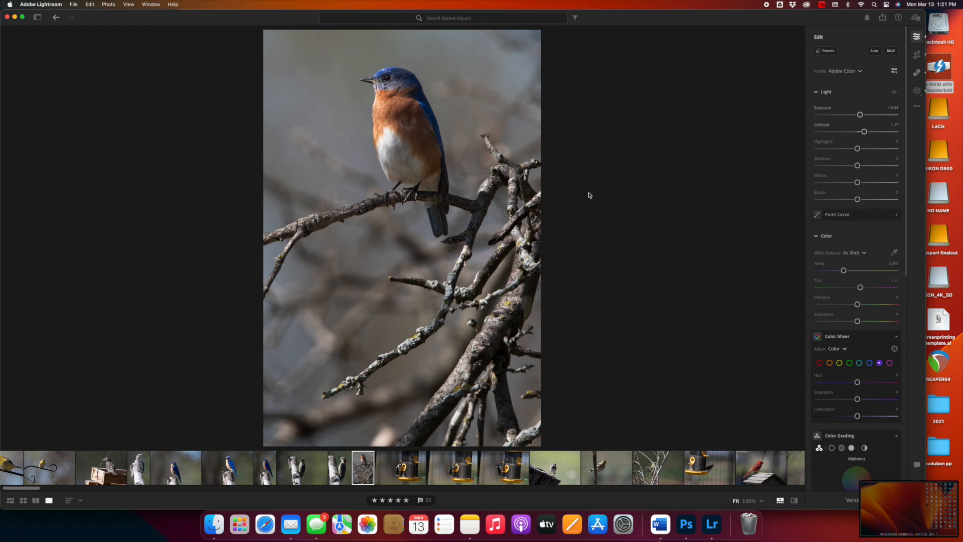
left_click(379, 97)
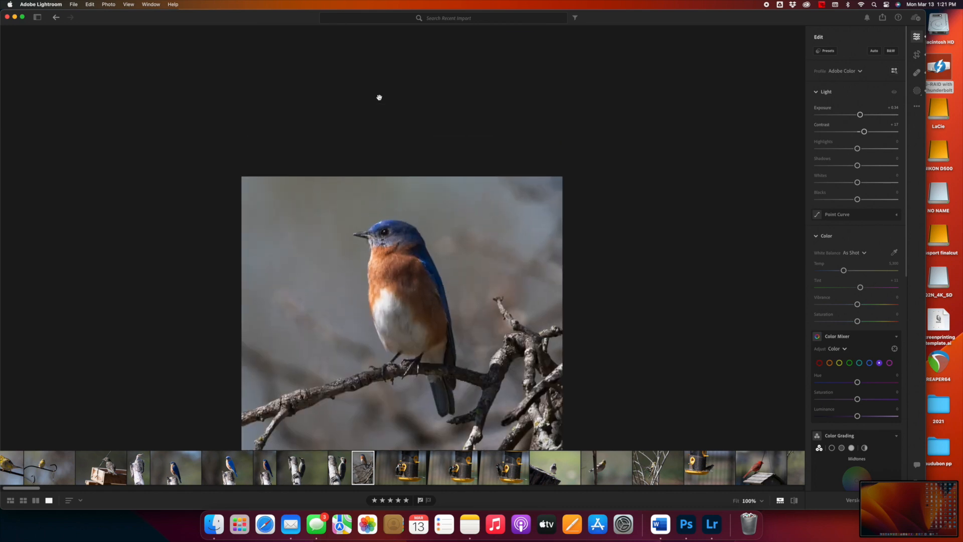
left_click(401, 317)
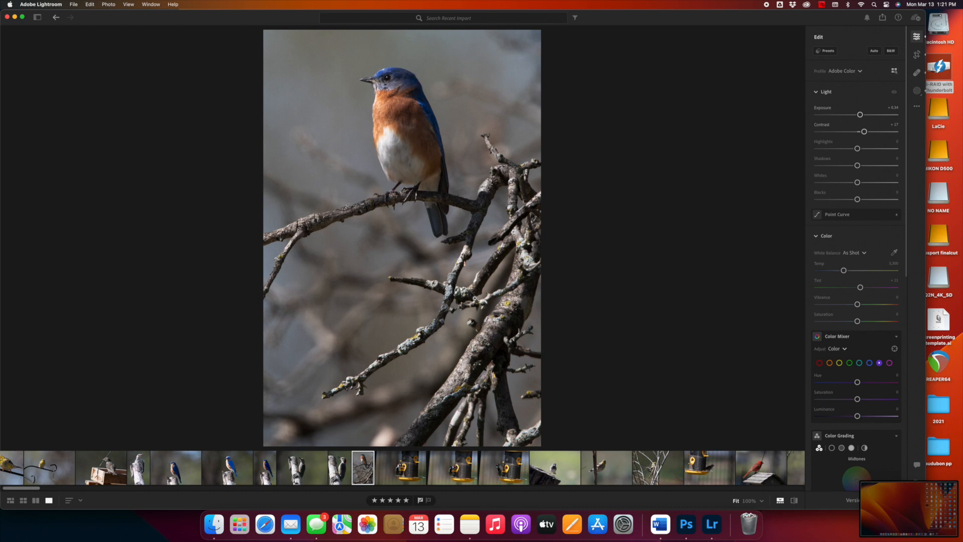
Step: Compare the three photos of the woodpecker at the yellow feeder and apply automatic settings to the first one
key("Right")
key("Right")
key("Right")
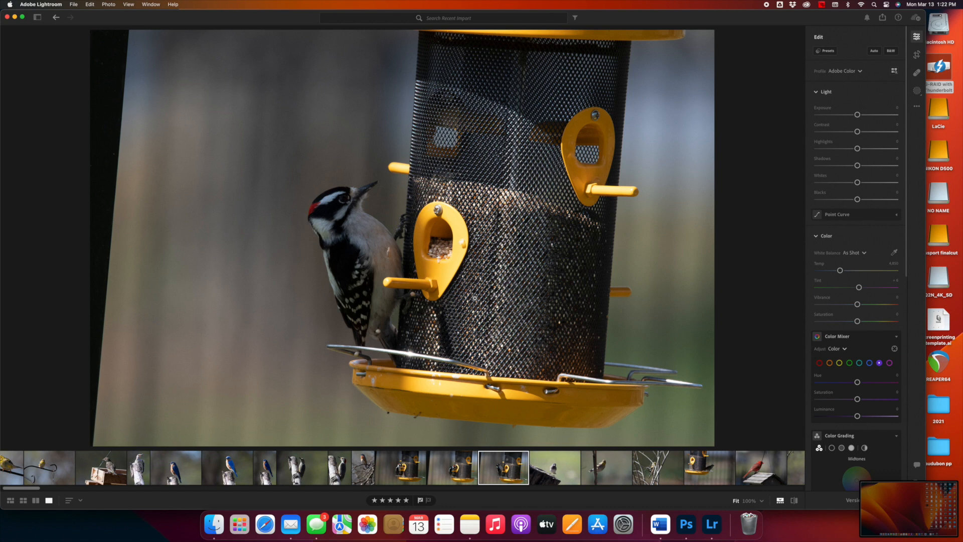
key("Left")
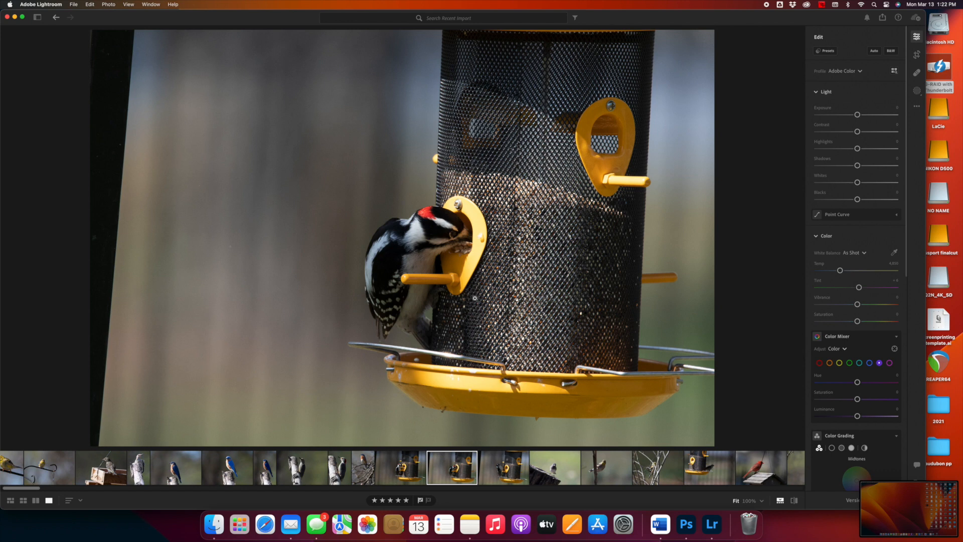
key("Left")
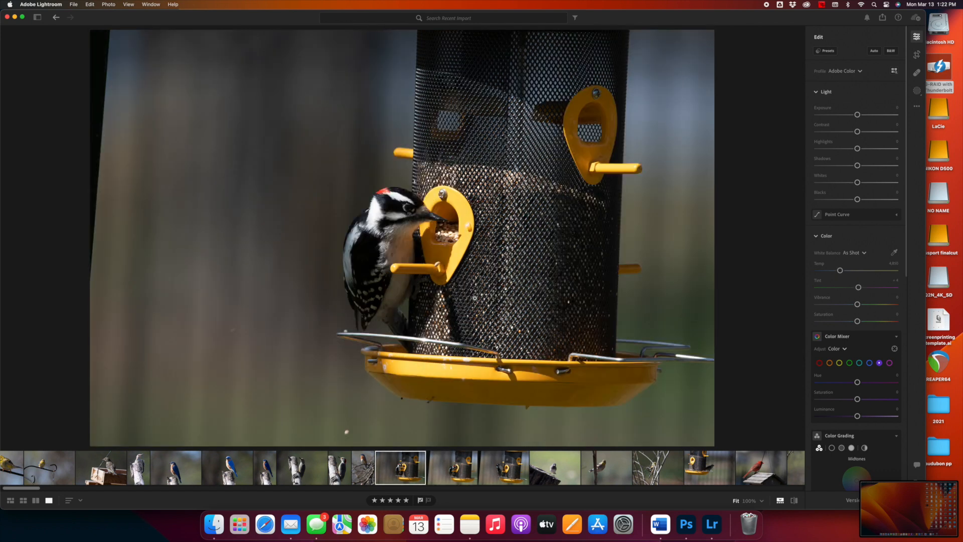
key("Left")
key("Right")
left_click(873, 52)
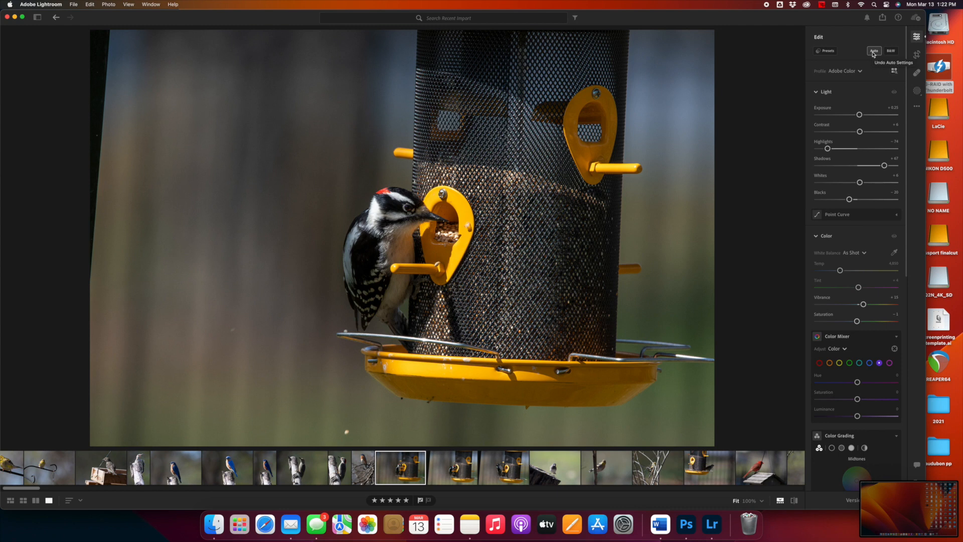
Step: Rotate the woodpecker photo's crop slightly counterclockwise to straighten the feeder and trim away the dark strip along its left edge
left_click(916, 54)
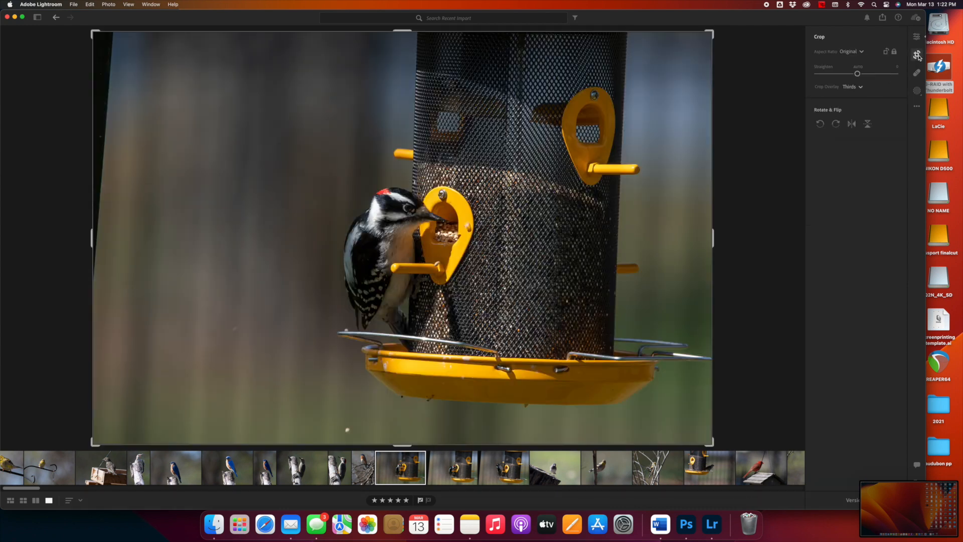
left_click_drag(765, 167, 765, 160)
key("Return")
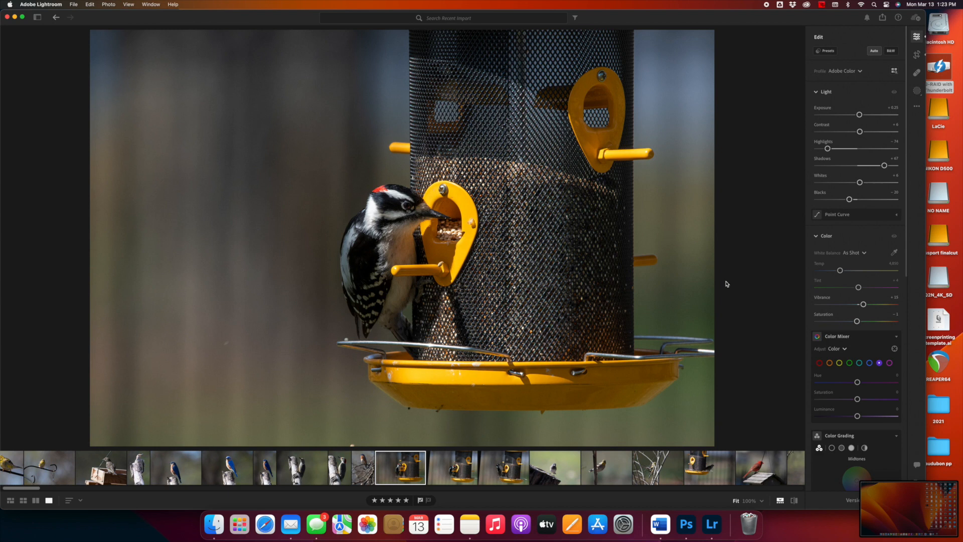
Step: Visualize spots in healing and heal the bright speck at the photo's bottom edge with a brush size of 7
left_click(917, 74)
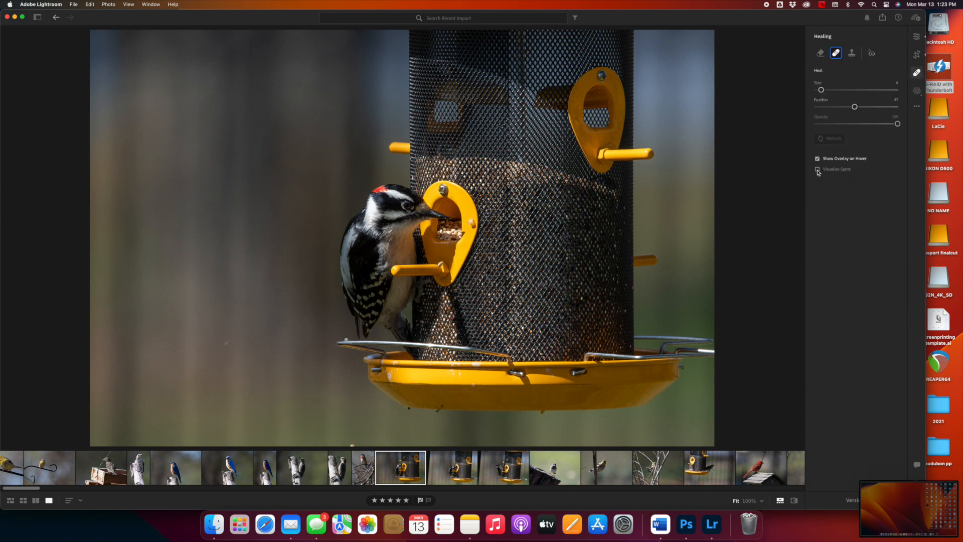
left_click(817, 169)
left_click(818, 170)
left_click(817, 169)
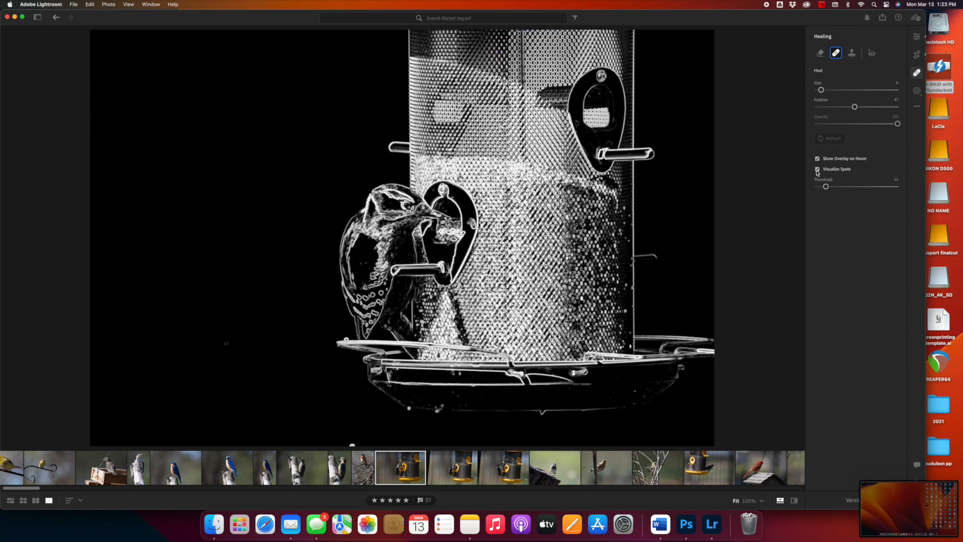
left_click_drag(822, 92, 823, 93)
left_click(818, 169)
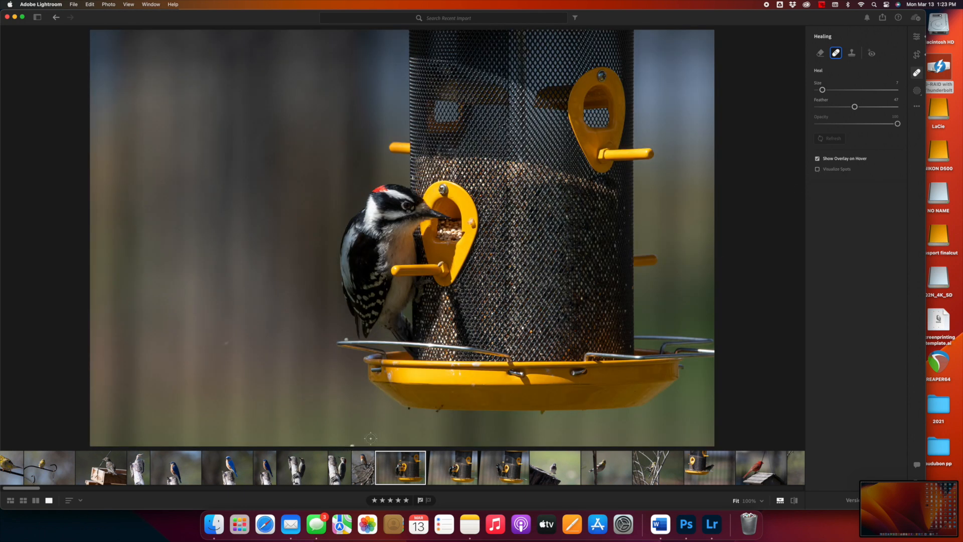
left_click(817, 170)
left_click(351, 446)
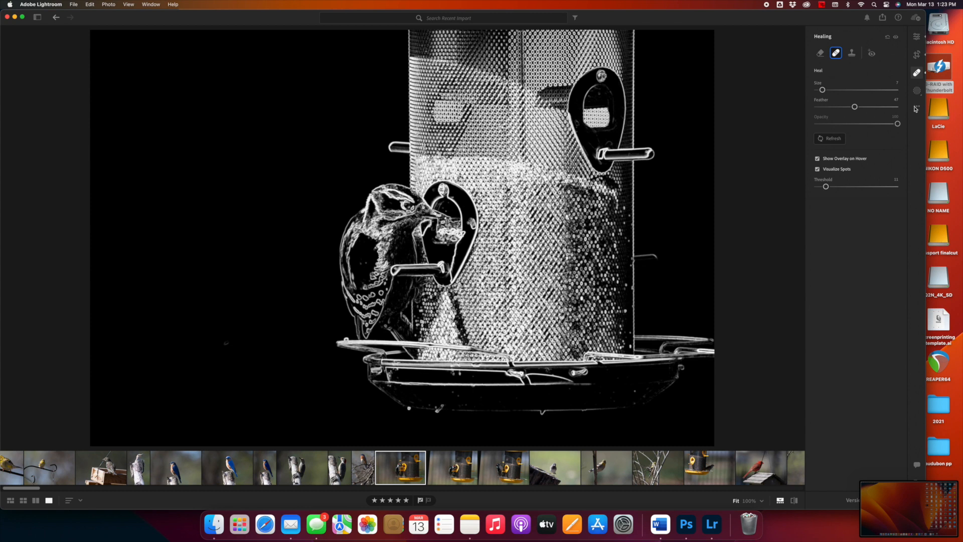
Step: Heal the faint spot in the blurred background left of the woodpecker and turn off spot visualization
left_click(818, 170)
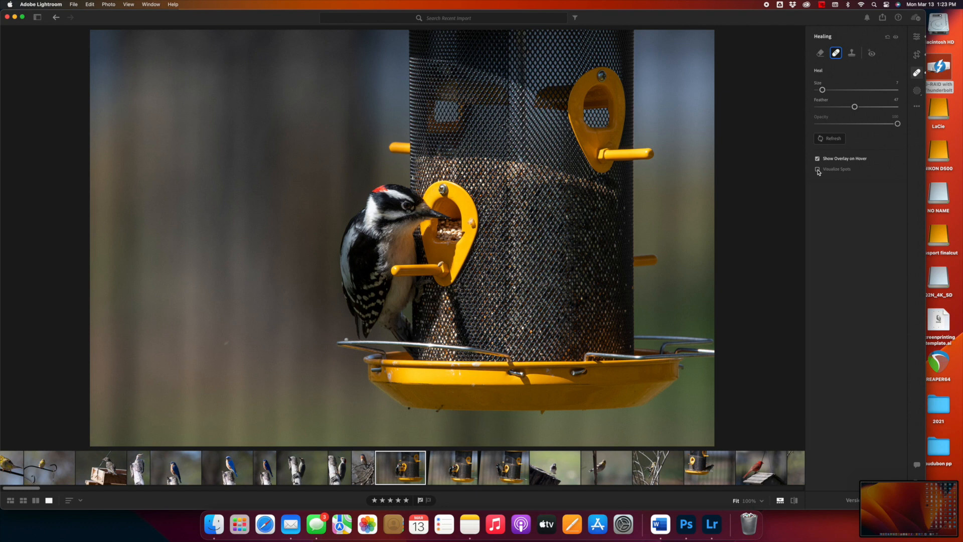
left_click(817, 169)
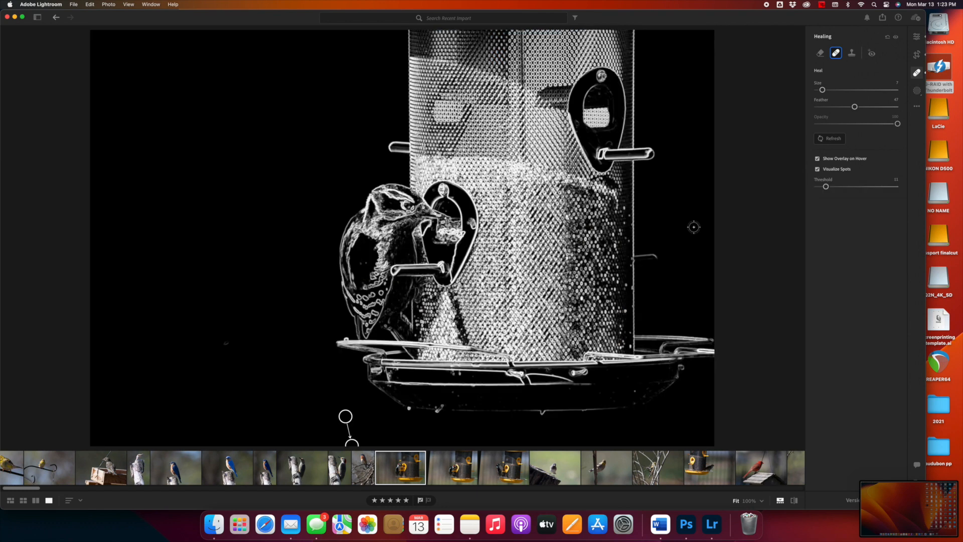
left_click(225, 343)
left_click(818, 169)
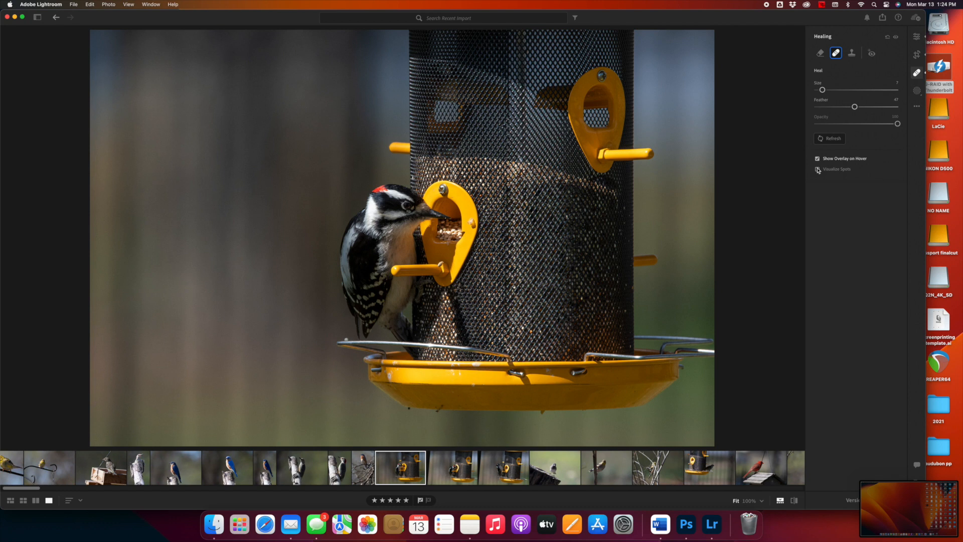
Step: Try a subject mask on the woodpecker photo, subtract the subject from it, undo the subtraction and discard the mask
left_click(917, 90)
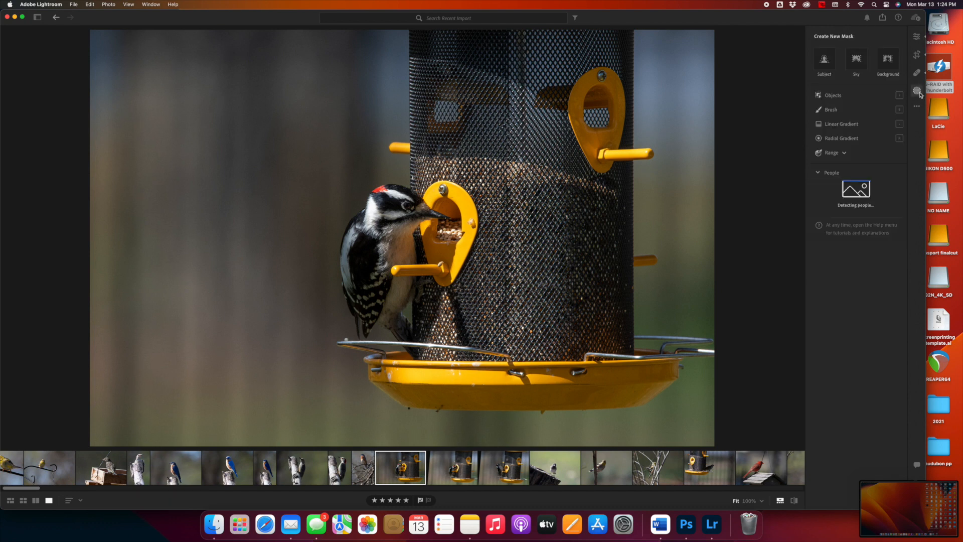
left_click(823, 66)
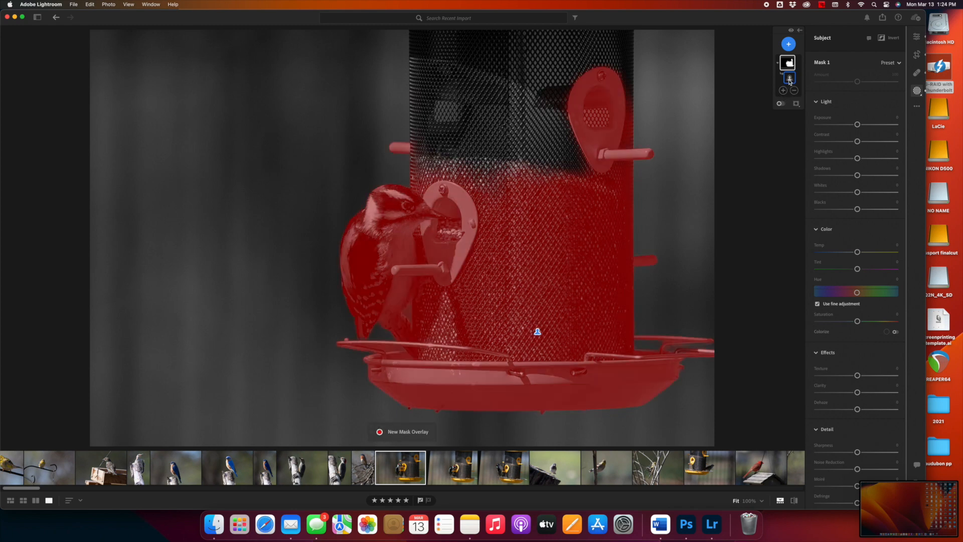
left_click(794, 91)
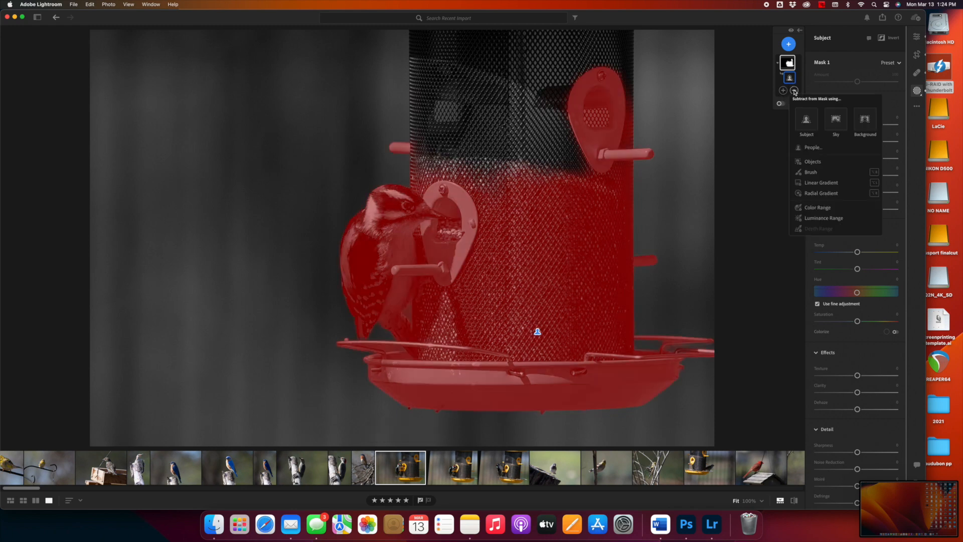
left_click(806, 120)
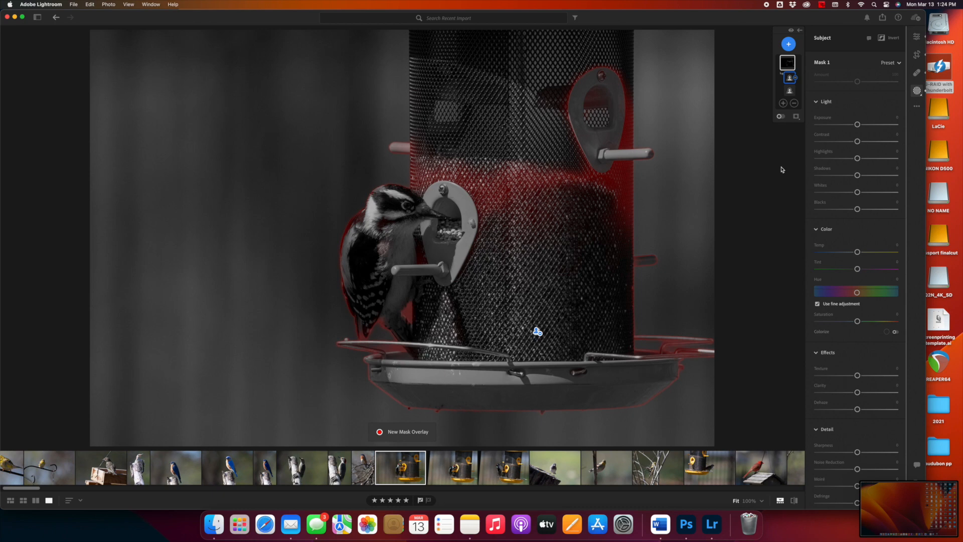
mouse_move(790, 80)
key("super+z")
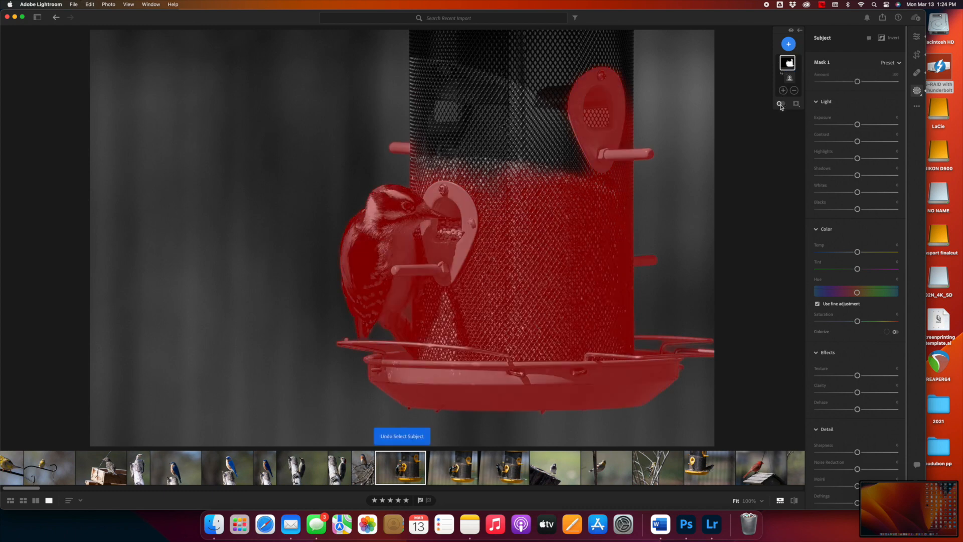
left_click(780, 105)
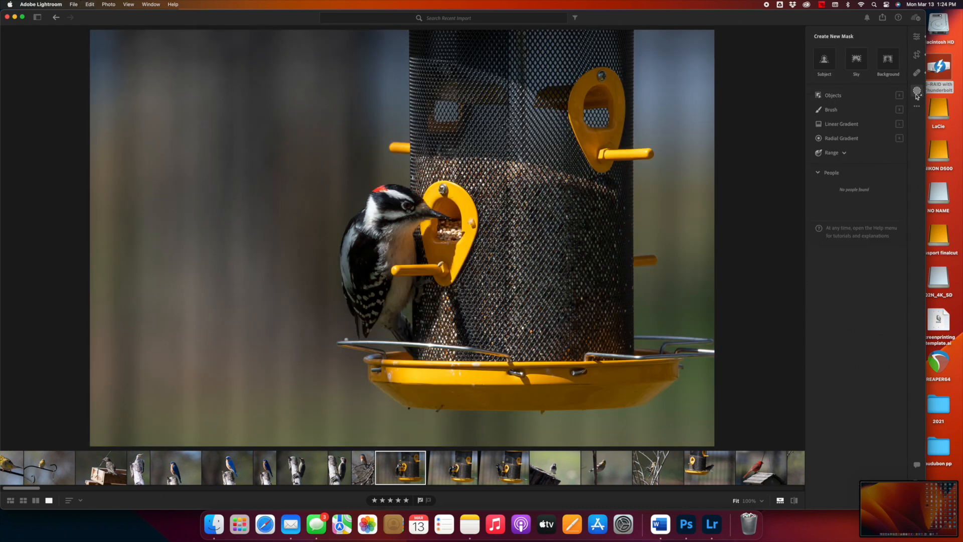
Step: Create a brush mask with a brush size of about 6 and paint it over the woodpecker
left_click(831, 110)
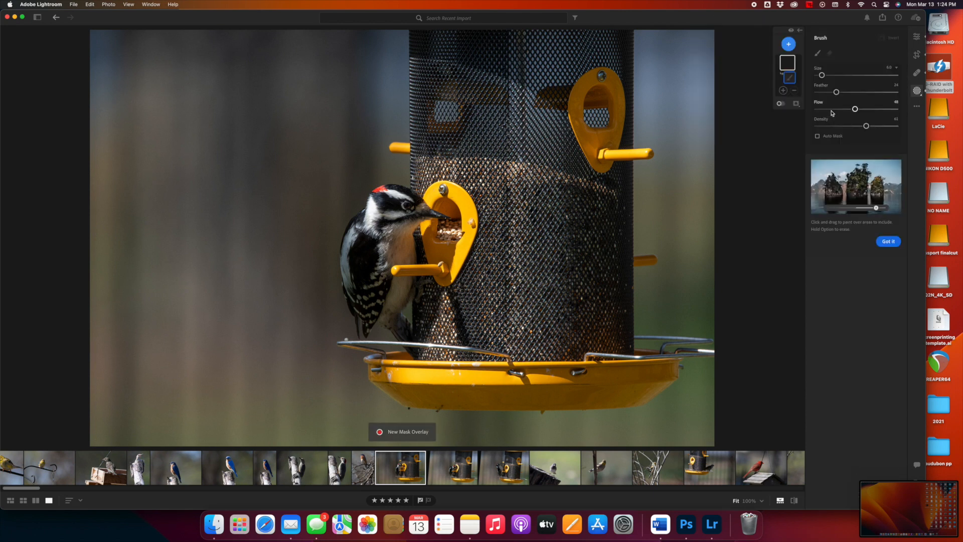
left_click_drag(822, 76, 825, 75)
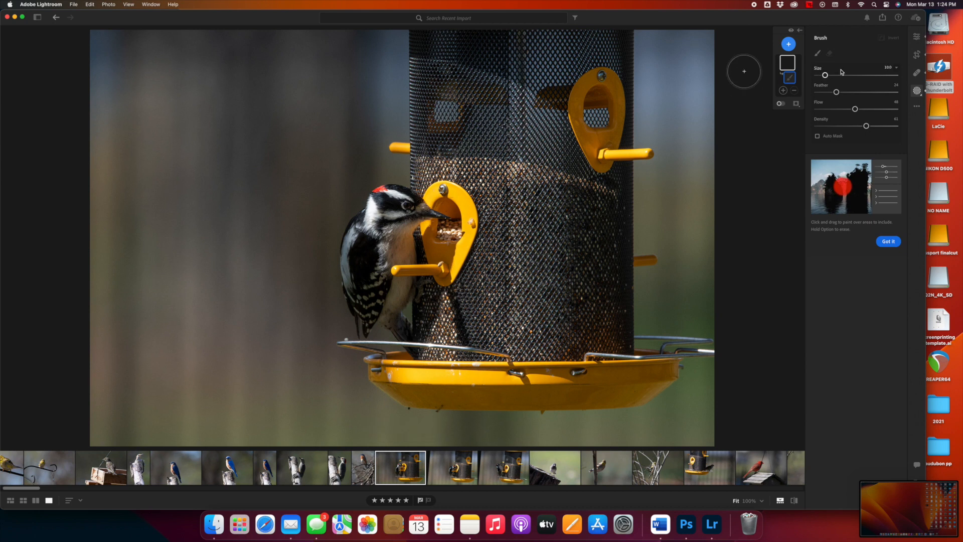
left_click_drag(825, 75, 822, 75)
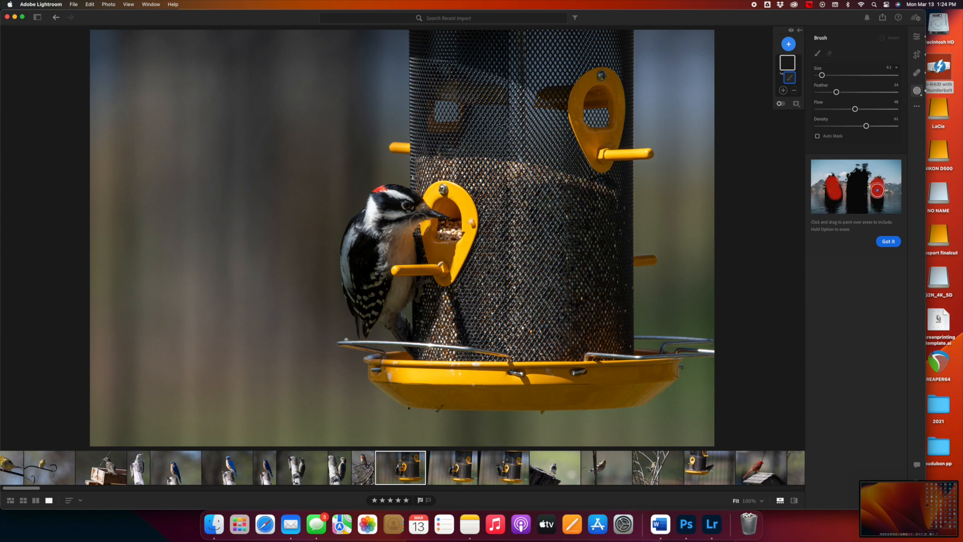
mouse_move(418, 211)
left_mouse_down()
mouse_move(397, 198)
mouse_move(382, 203)
mouse_move(382, 217)
mouse_move(408, 216)
mouse_move(399, 247)
mouse_move(407, 248)
mouse_move(386, 233)
mouse_move(369, 254)
mouse_move(361, 245)
mouse_move(370, 284)
mouse_move(362, 301)
mouse_move(404, 330)
mouse_move(397, 303)
mouse_move(406, 286)
mouse_move(385, 296)
mouse_move(380, 279)
mouse_move(381, 257)
mouse_move(409, 254)
mouse_move(408, 243)
mouse_move(401, 232)
mouse_move(374, 233)
mouse_move(356, 263)
mouse_move(355, 231)
mouse_move(353, 286)
mouse_move(369, 309)
left_mouse_up()
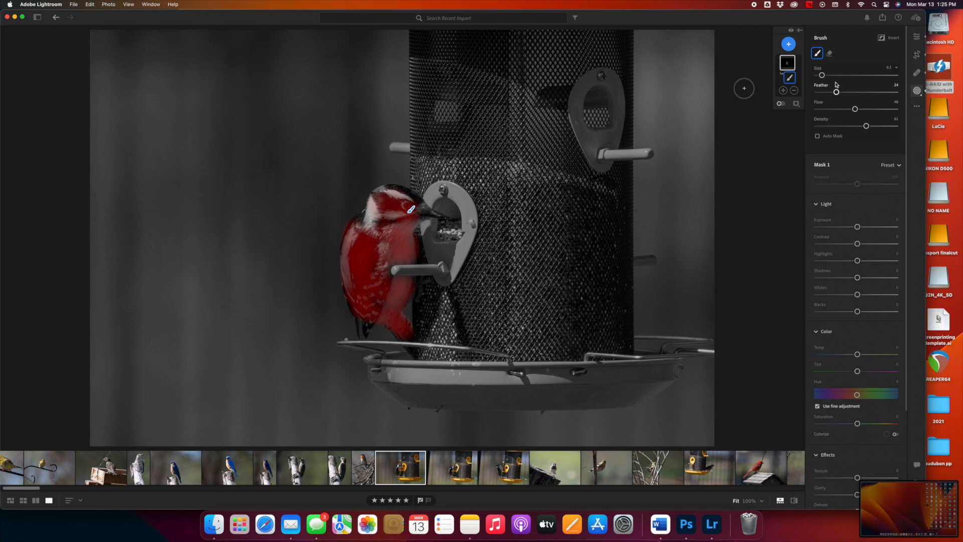
Step: Set the woodpecker brush mask's Exposure to about +0.48, Shadows to +26 and Contrast to +23
mouse_move(858, 228)
left_mouse_down()
mouse_move(848, 232)
mouse_move(862, 233)
left_mouse_up()
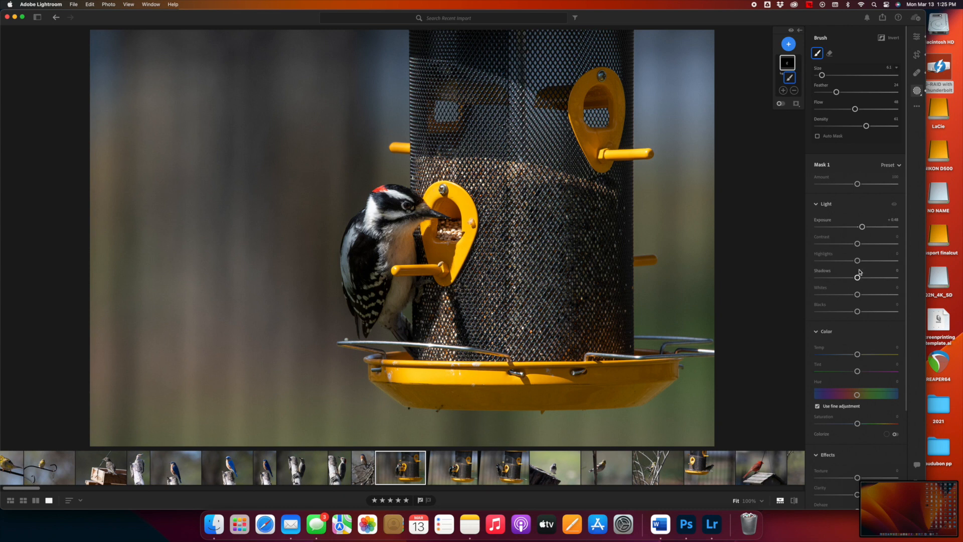
left_click_drag(858, 280, 868, 281)
left_click_drag(858, 246, 864, 251)
Step: Add a small radial gradient to the woodpecker's mask and shrink it to fit around the bird's eye
left_click(784, 91)
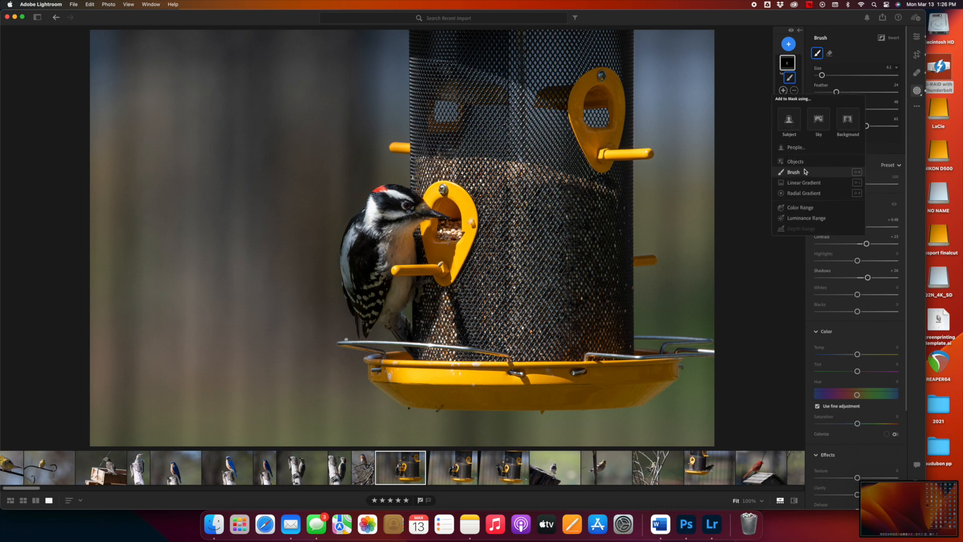
left_click(805, 192)
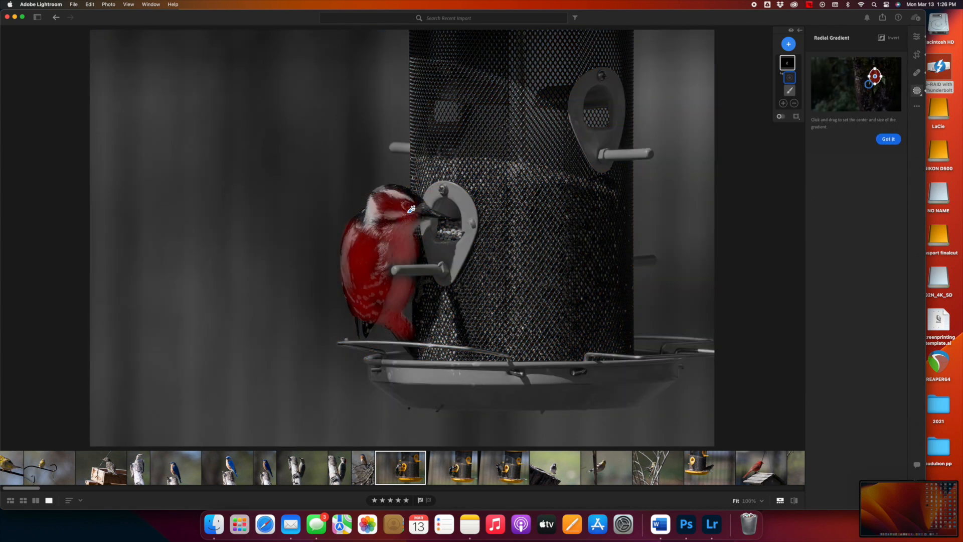
left_click(410, 208)
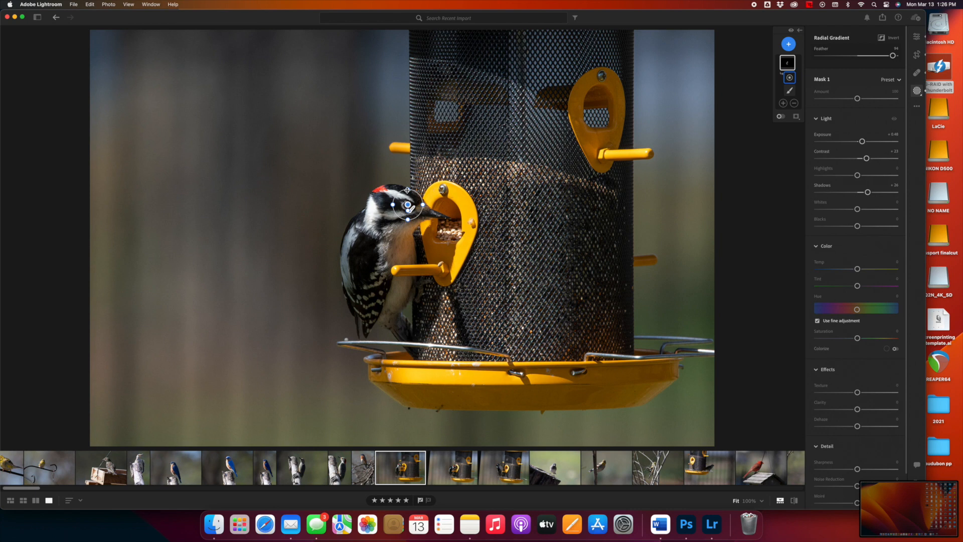
mouse_move(408, 190)
left_mouse_down()
mouse_move(403, 200)
mouse_move(416, 204)
mouse_move(407, 206)
left_mouse_up()
key("z")
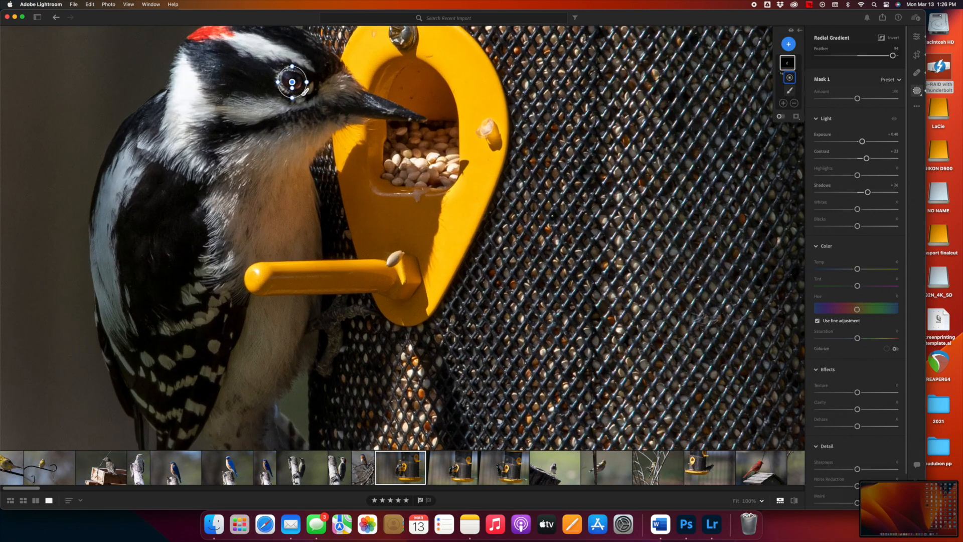
Step: Set the Exposure of the woodpecker's mask to about +0.84, leave masking and show the whole photo
key("z")
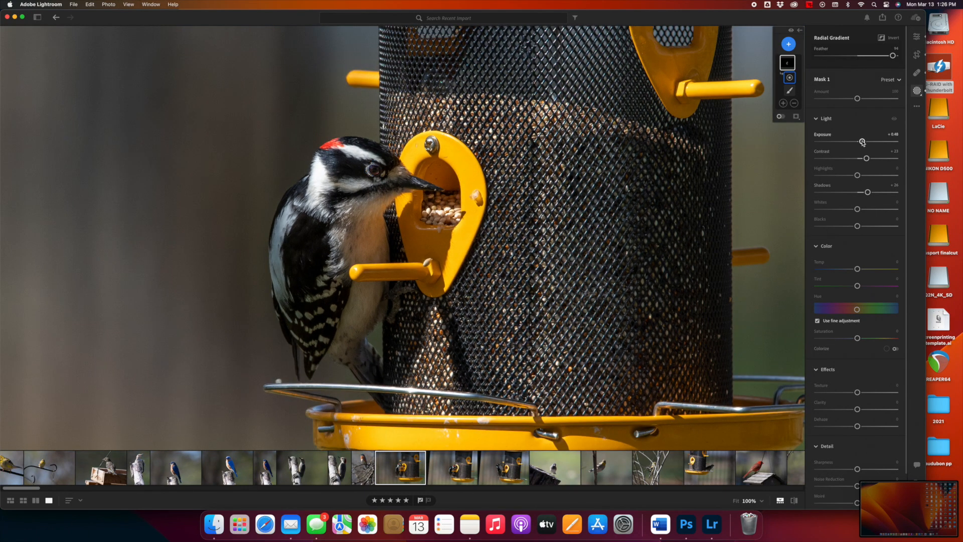
left_click_drag(862, 143, 865, 147)
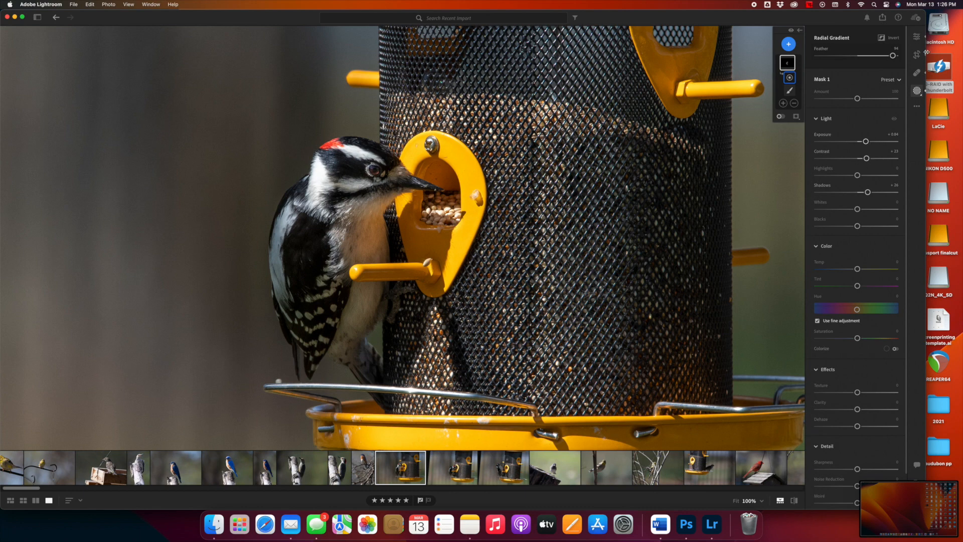
left_click(918, 38)
left_click(605, 226)
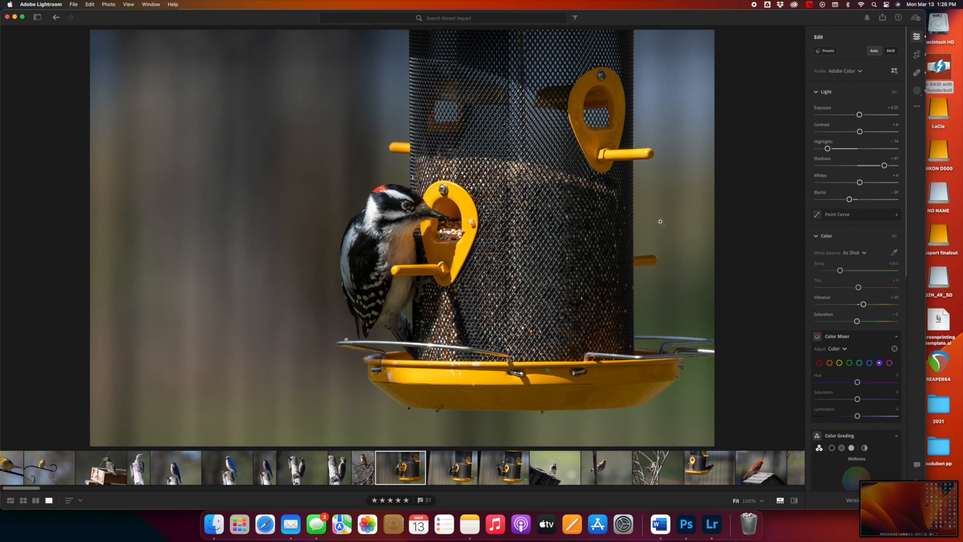
Step: Examine the two bluebird feeder photos, viewing the grey-headed bird at 100% to check the image noise
key("Right")
key("Right")
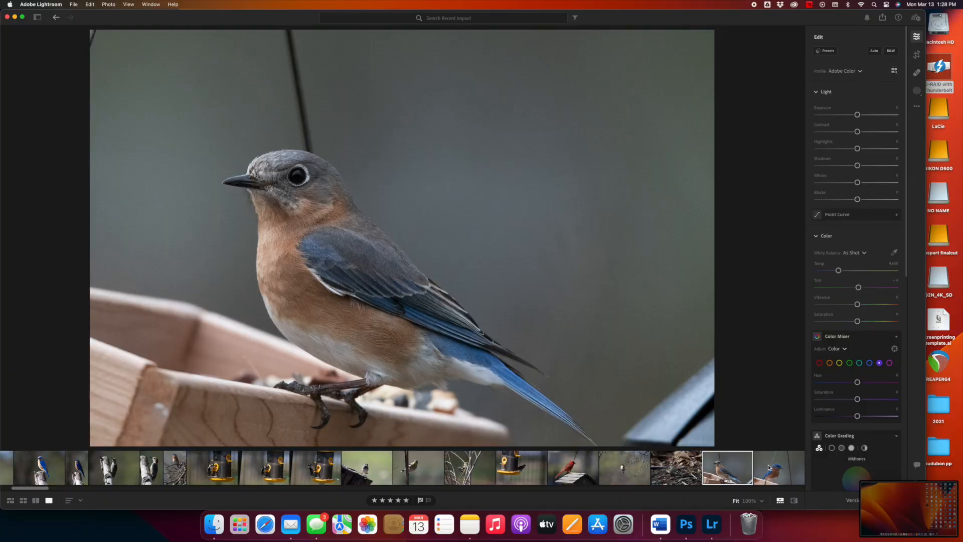
left_click(769, 467)
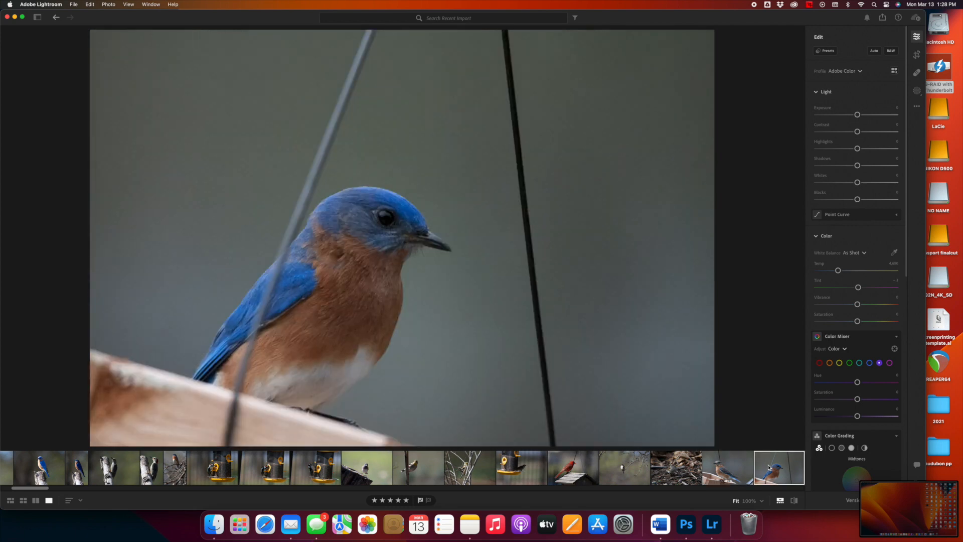
key("Left")
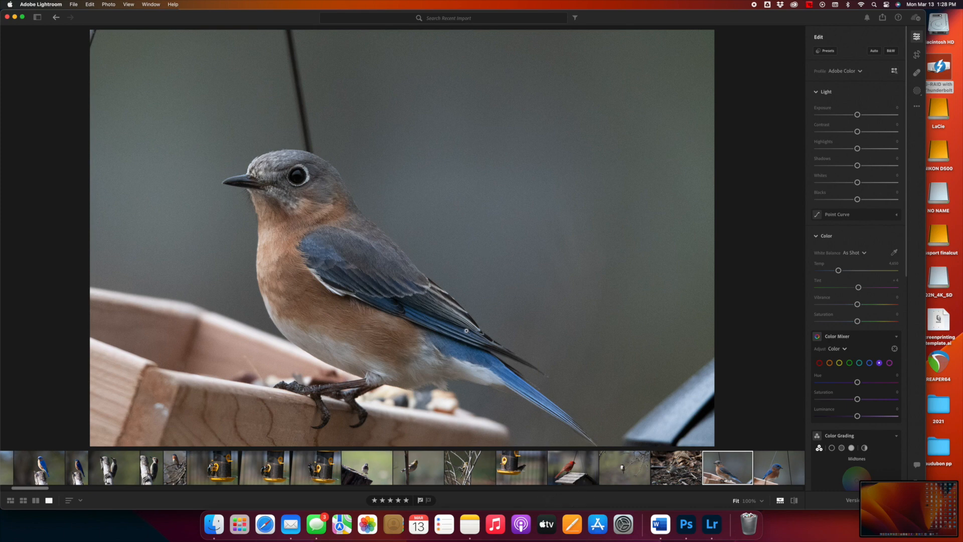
left_click(463, 207)
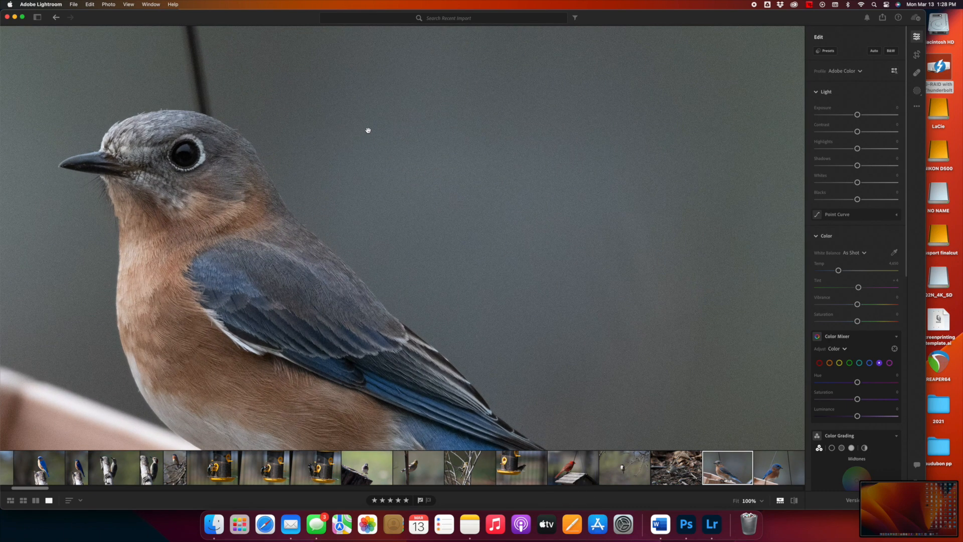
key("Right")
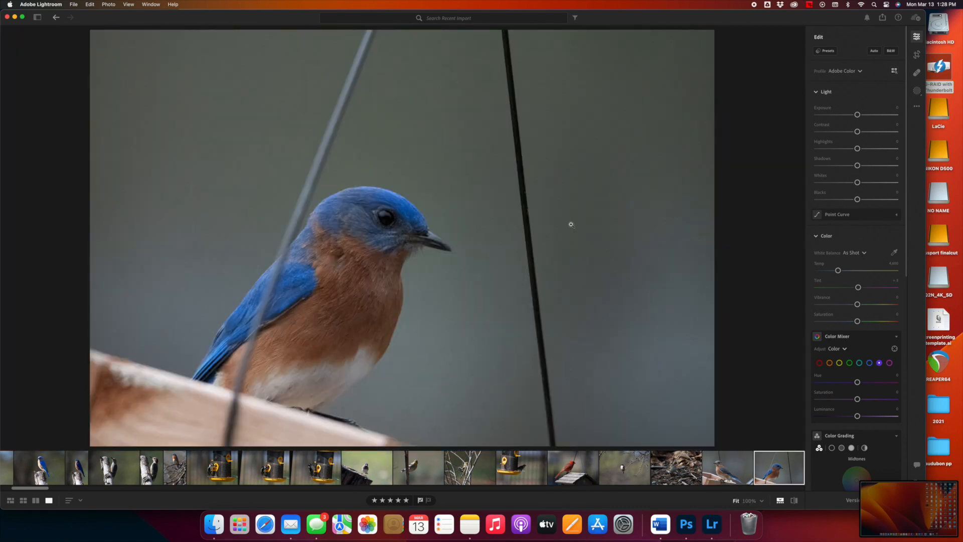
Step: Try Noise Reduction on the blue-headed bluebird photo and set it back to 0
scroll(837, 358, "down", 2)
scroll(837, 358, "down", 10)
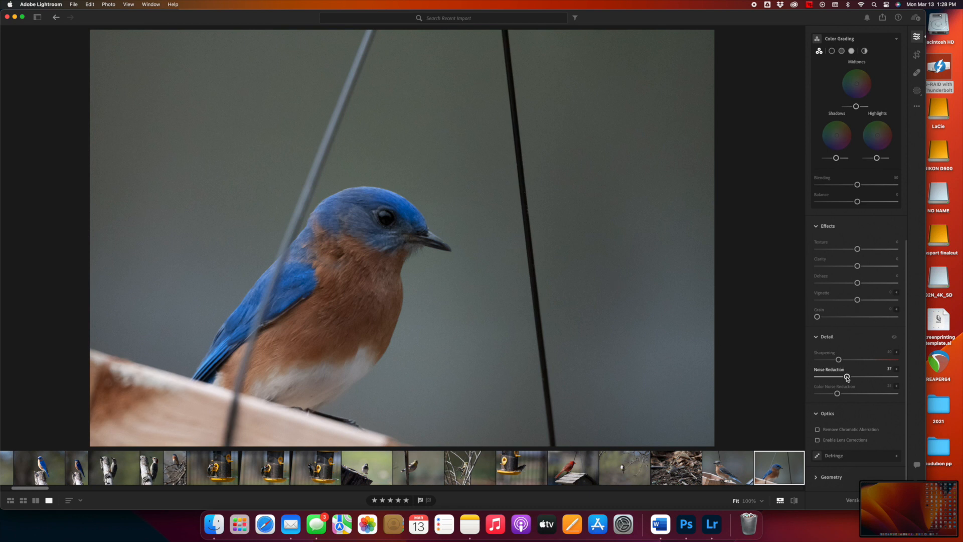
left_click_drag(847, 377, 800, 376)
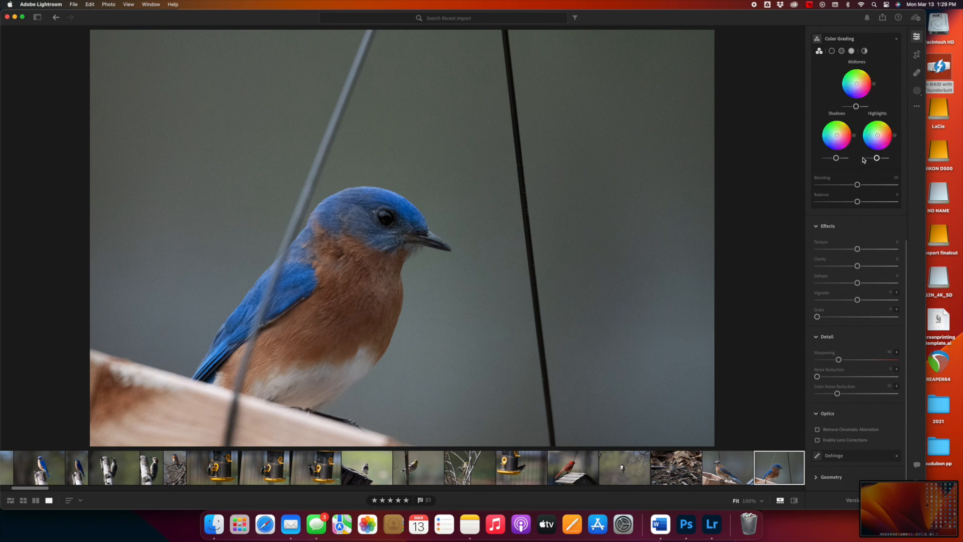
Step: Apply the automatic adjustments to the blue-headed bluebird photo and to the grey-headed bluebird photo beside it
scroll(863, 160, "up", 5)
scroll(863, 162, "up", 6)
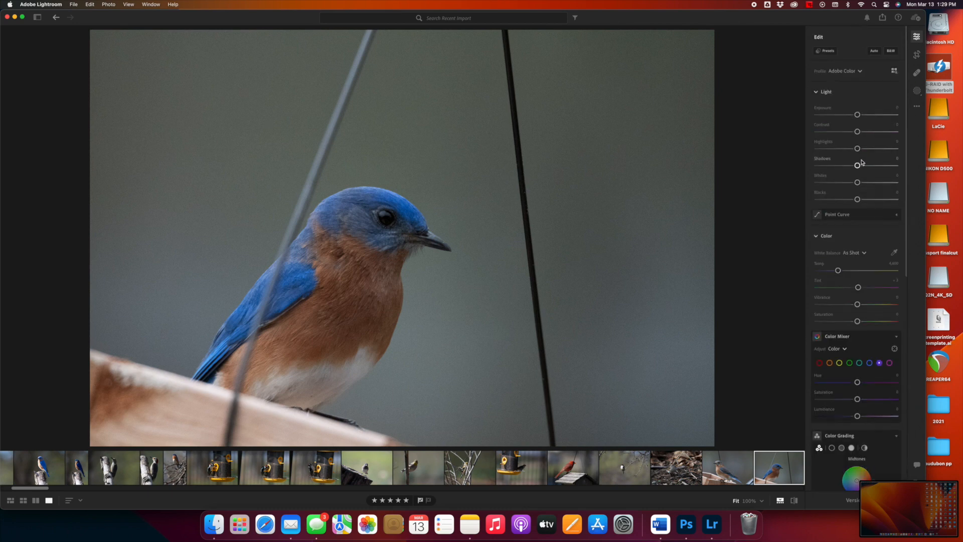
left_click(874, 52)
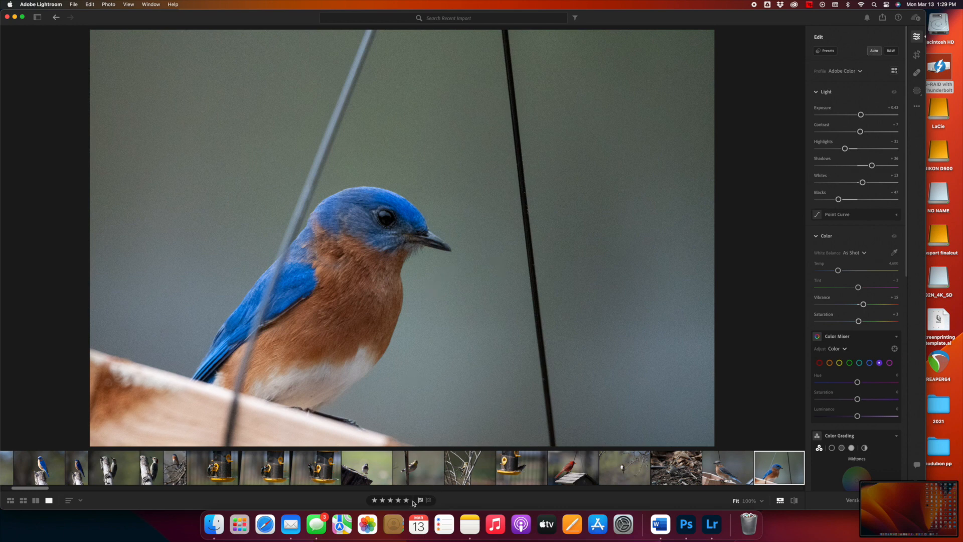
left_click(707, 470)
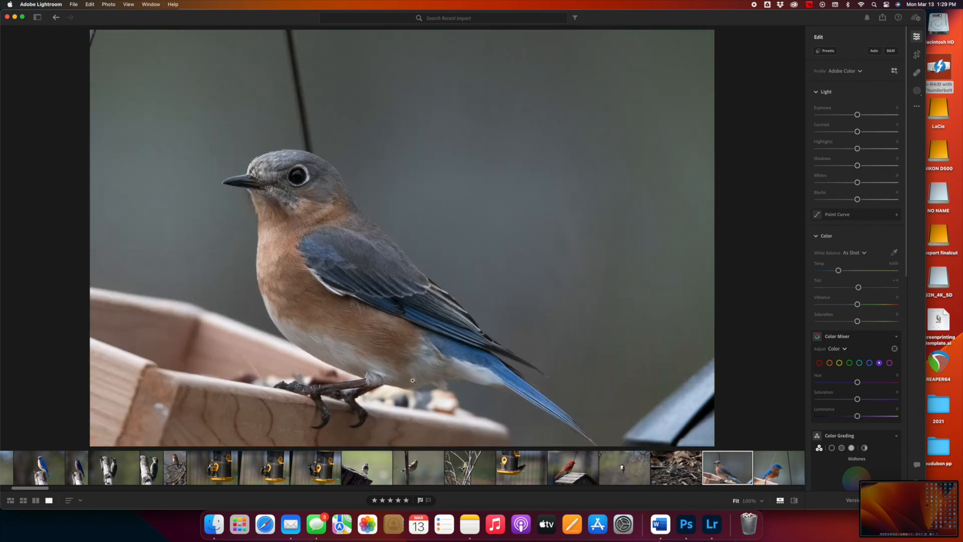
left_click(874, 51)
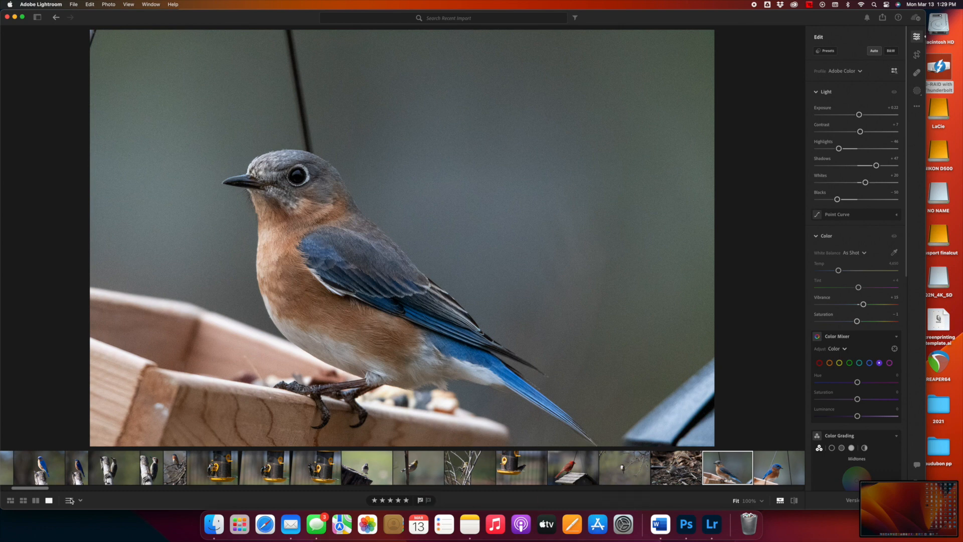
Step: Export the 22 edited photos as full-size JPGs with watermark to the "video tut" folder on the G-RAID with Thunderbolt drive
scroll(46, 490, "left", 5)
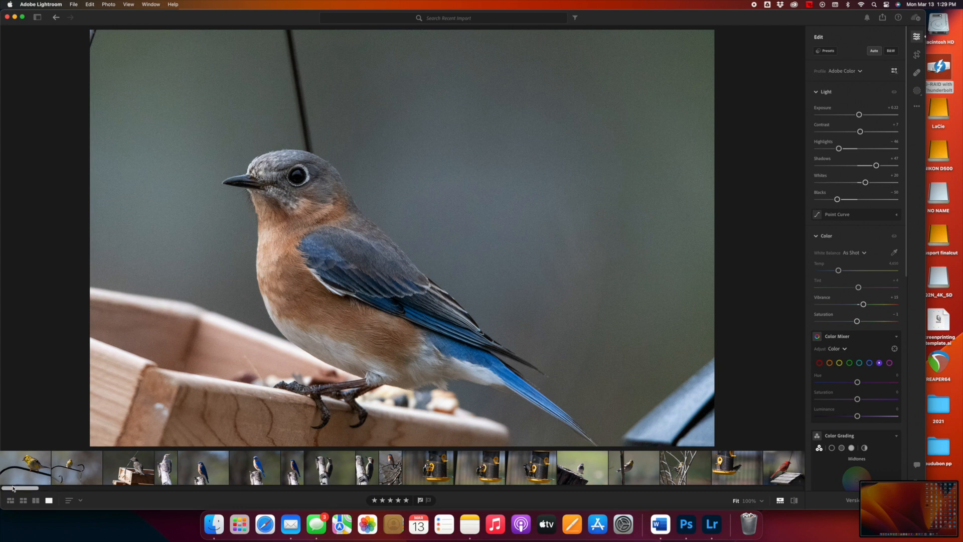
scroll(25, 489, "right", 3)
scroll(27, 490, "right", 5)
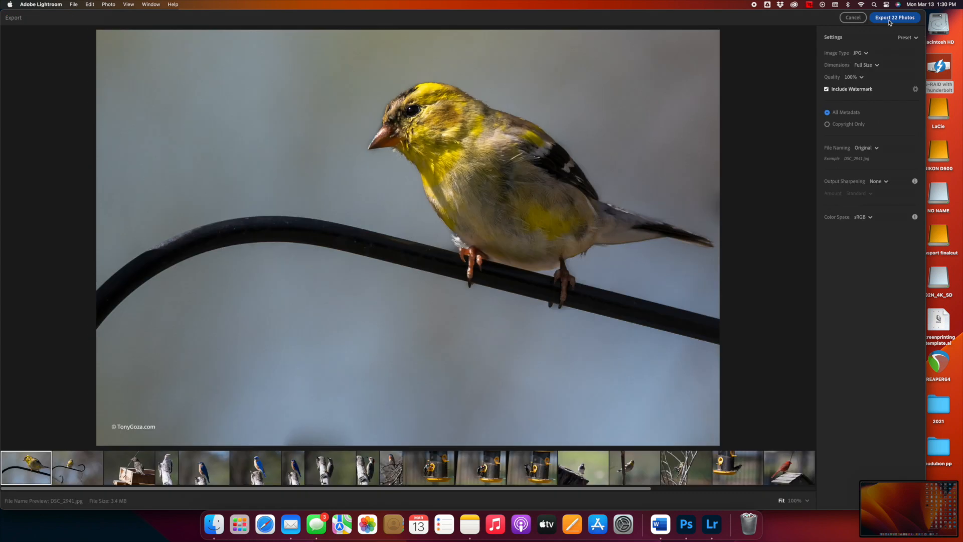
left_click(890, 21)
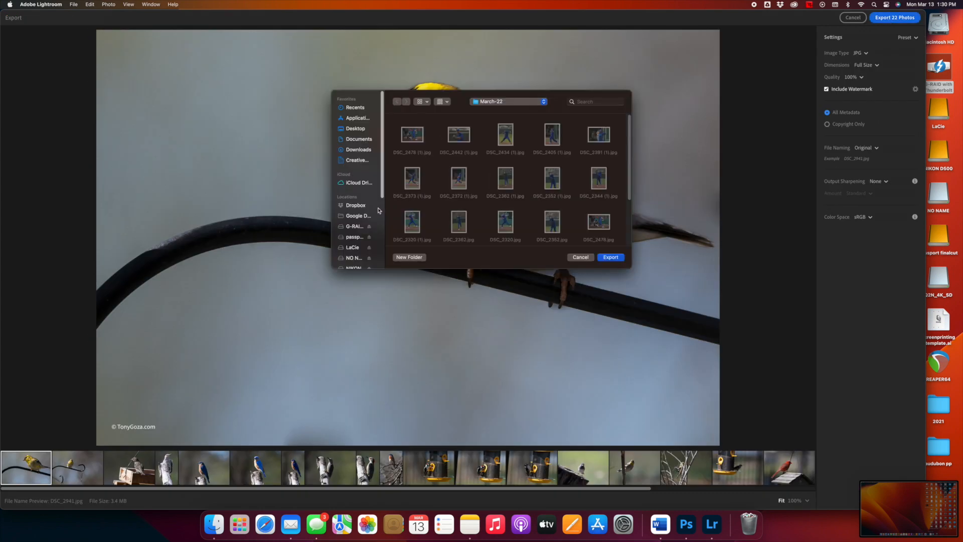
left_click(358, 226)
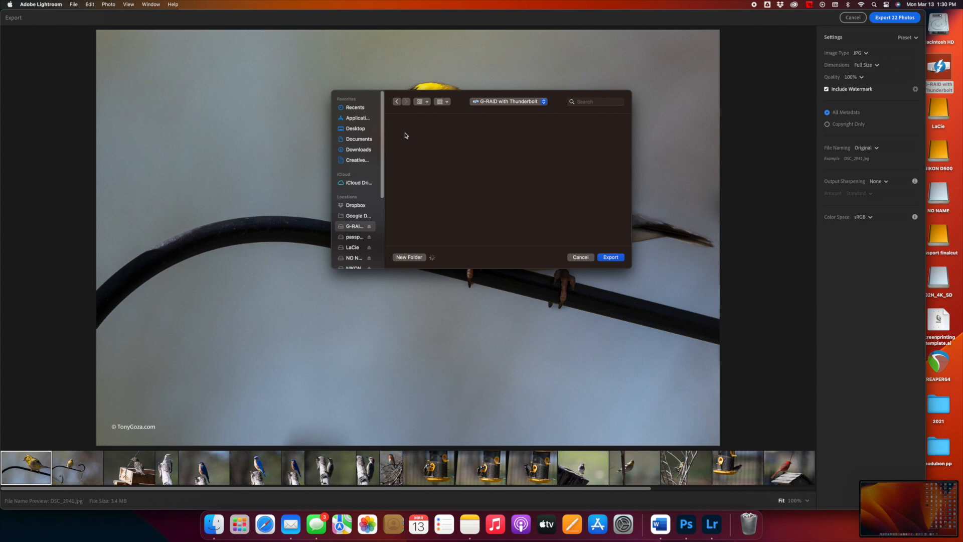
left_click(406, 135)
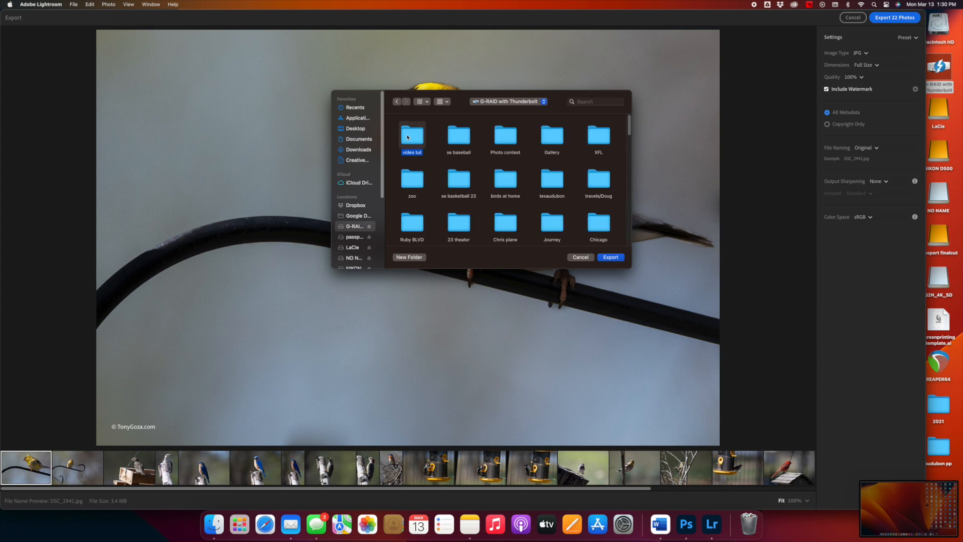
double_click(411, 137)
left_click(610, 257)
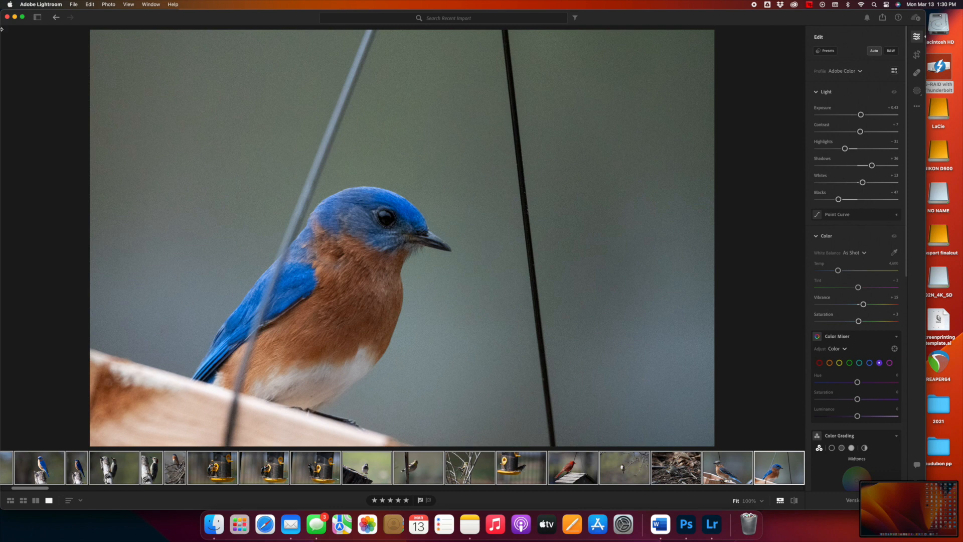
Step: Minimize Lightroom and open the "video tut" folder on the G-RAID with Thunderbolt drive in Finder
left_click(15, 19)
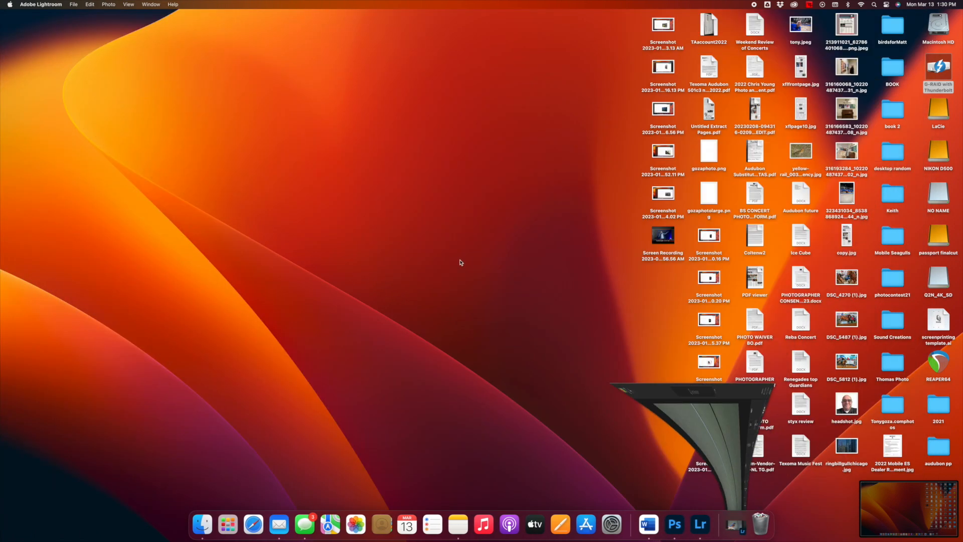
double_click(941, 66)
double_click(133, 80)
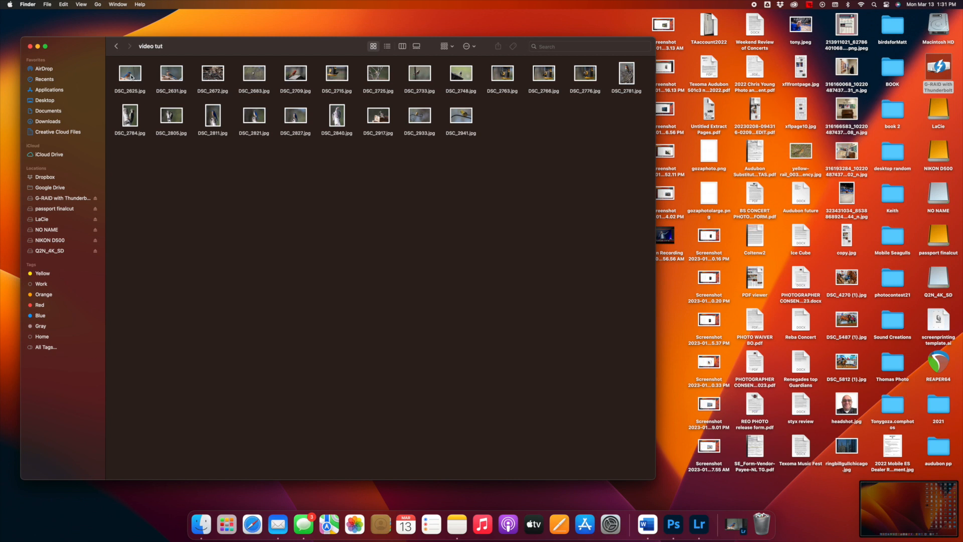
Step: Open the exported photos DSC_2625.jpg and DSC_2631.jpg together in Topaz DeNoise AI
right_click(132, 76)
left_click(200, 137)
left_click(173, 74, "super")
right_click(128, 76)
mouse_move(225, 99)
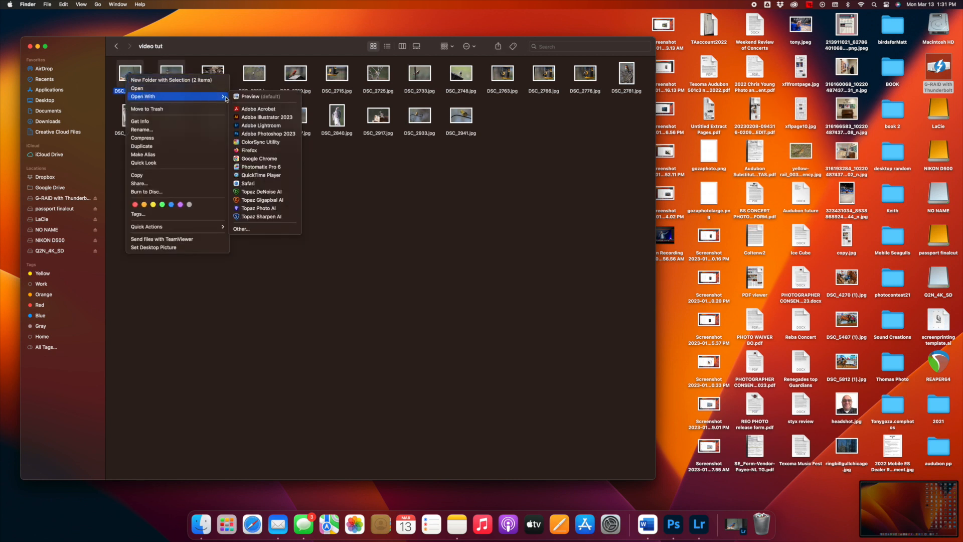
left_click(262, 192)
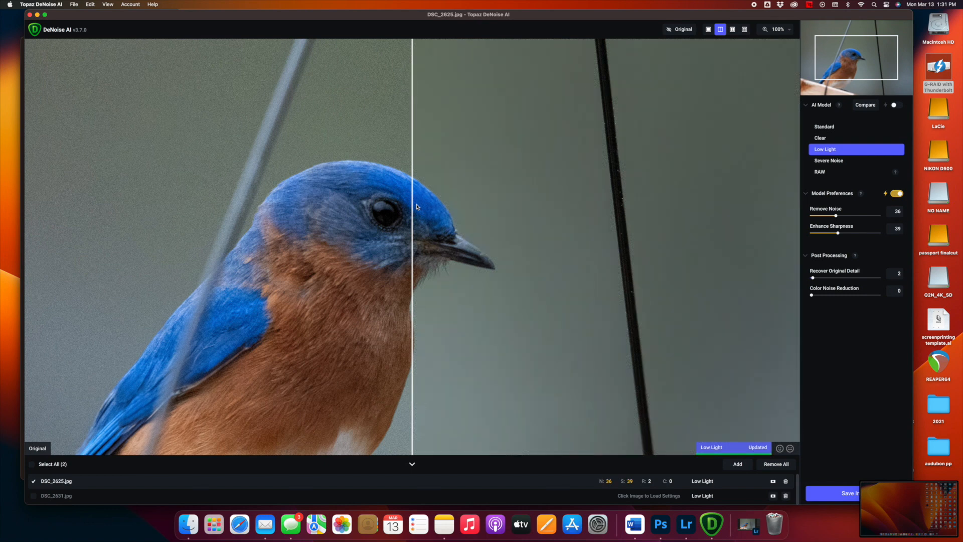
Step: Compare DSC_2625.jpg before and after Low Light noise removal with the split view, fitting the whole image on screen
left_click_drag(412, 202, 685, 189)
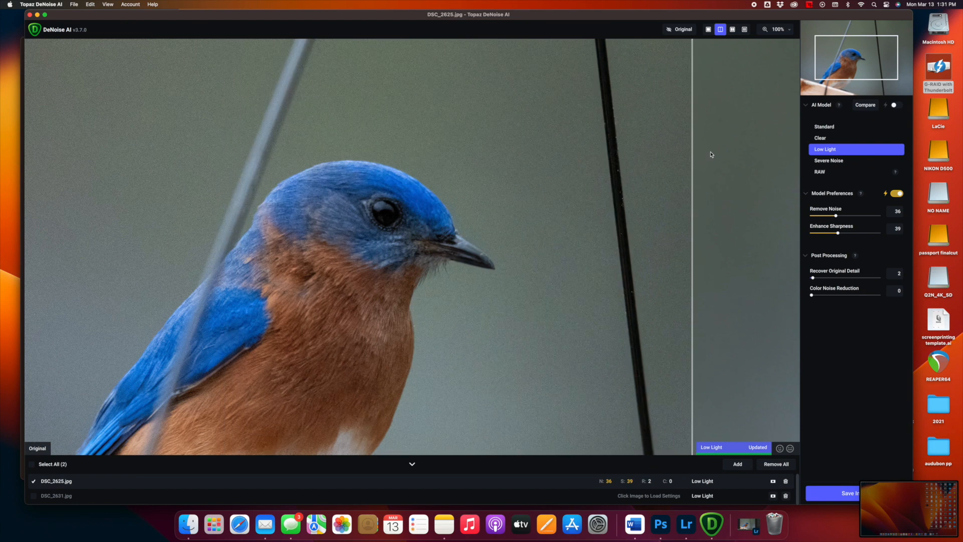
left_click(791, 30)
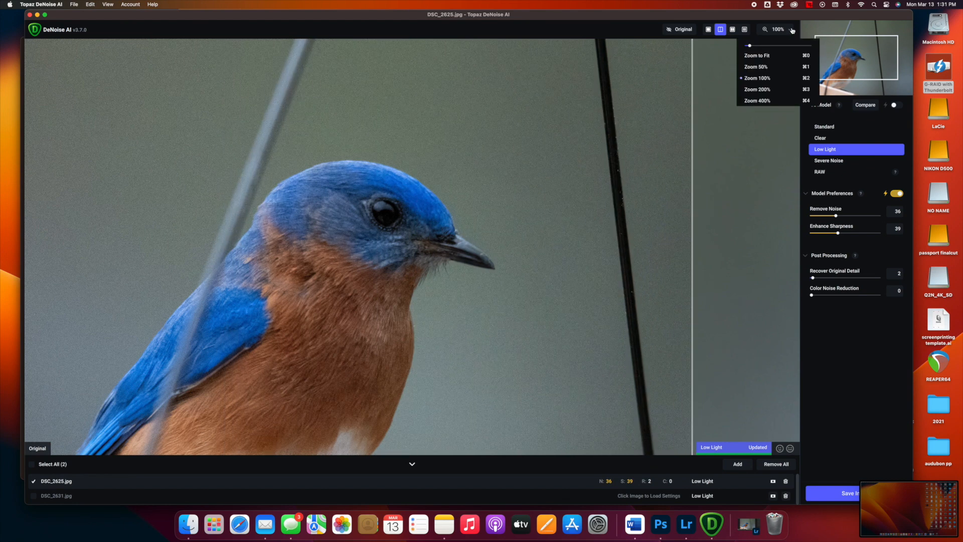
left_click(783, 58)
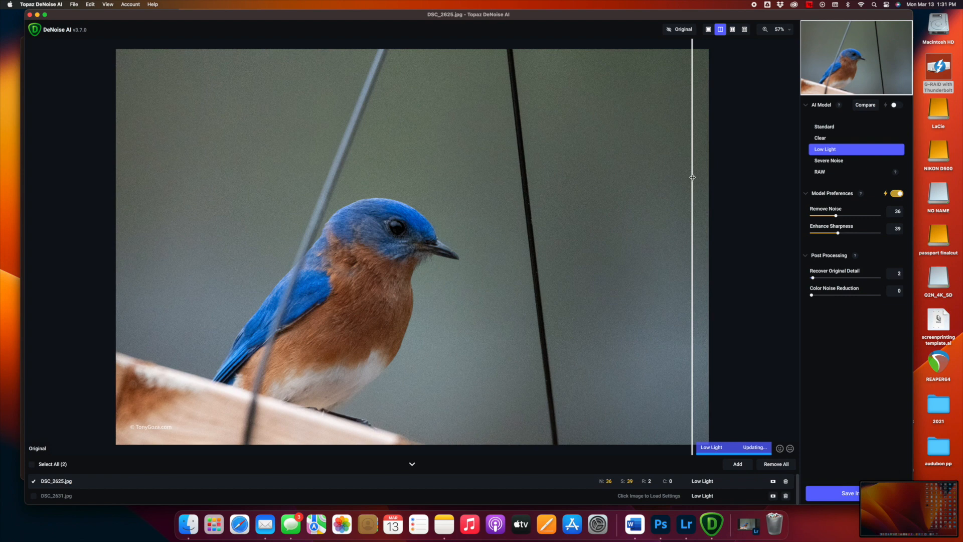
left_click_drag(692, 177, 693, 178)
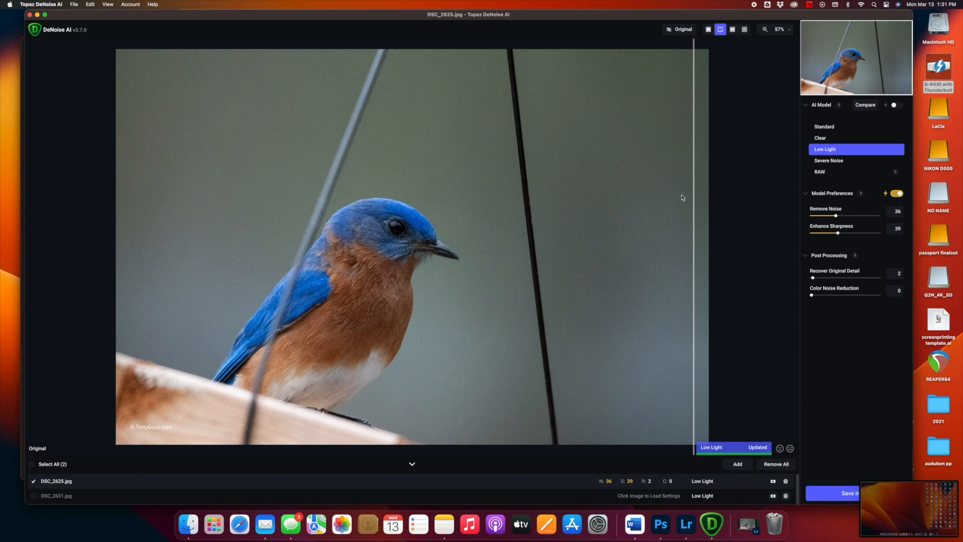
left_click_drag(694, 193, 127, 223)
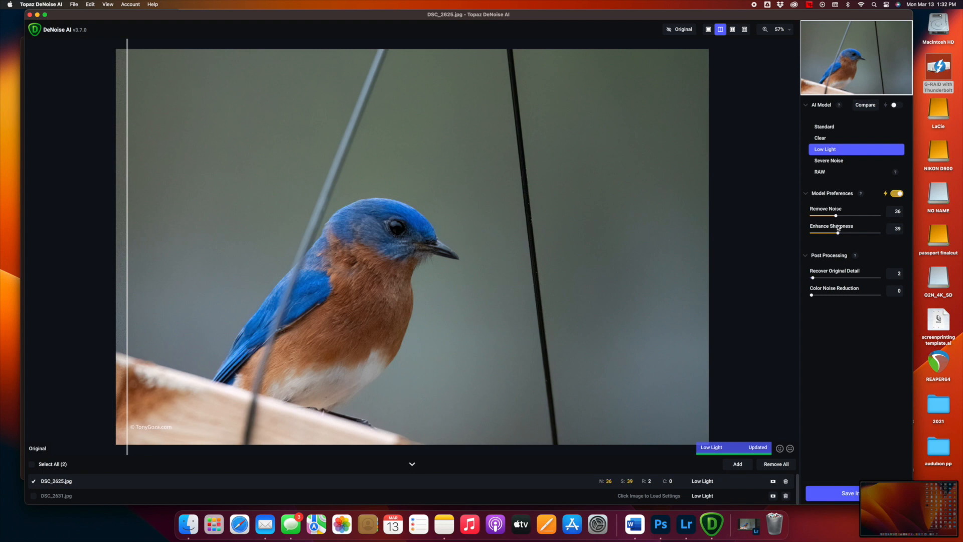
left_click(828, 149)
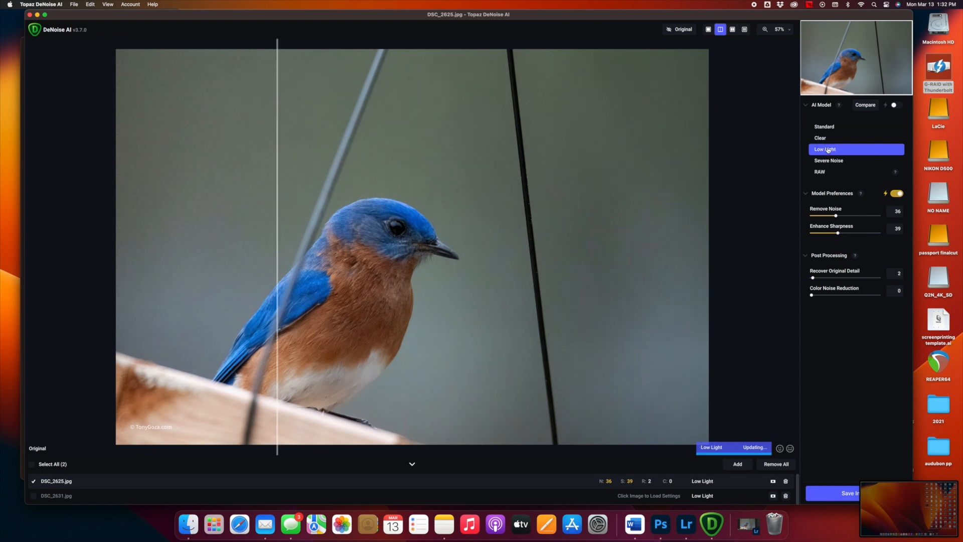
left_click_drag(279, 314, 171, 301)
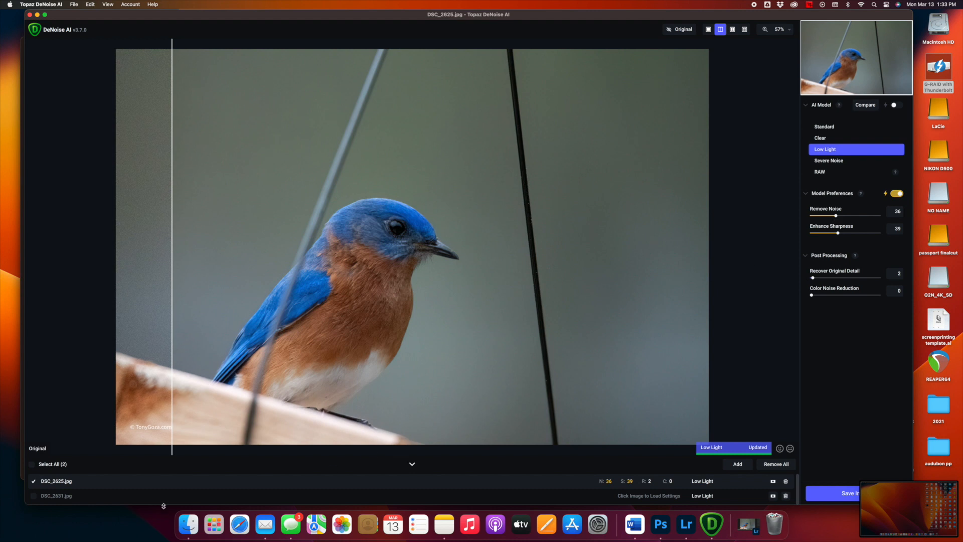
Step: Load DSC_2631.jpg and compare its original with the Low Light denoised version in the split view
left_click(90, 498)
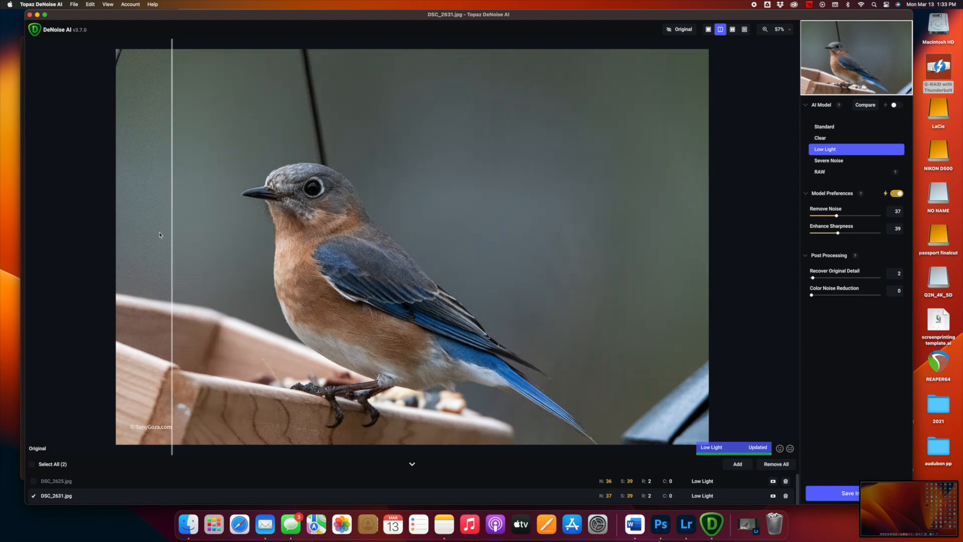
left_click_drag(171, 231, 172, 196)
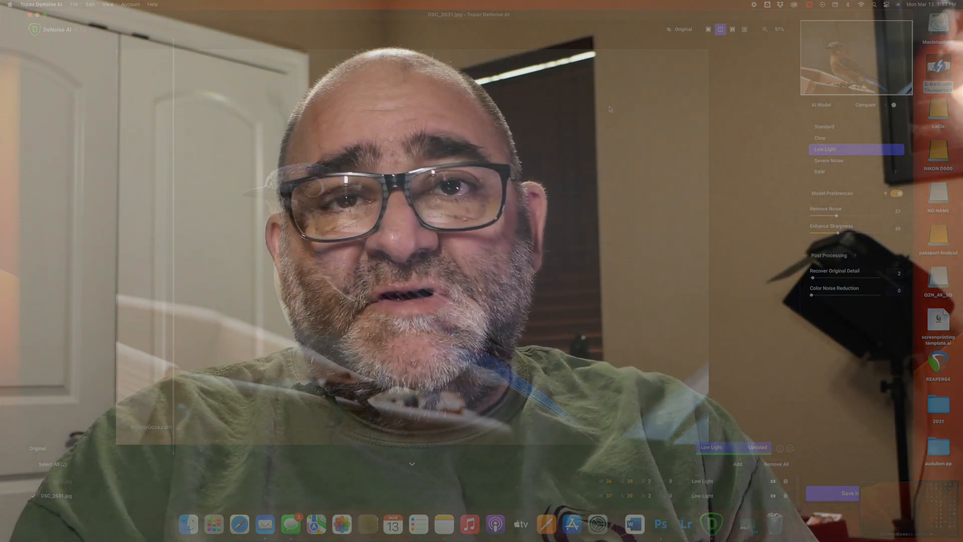